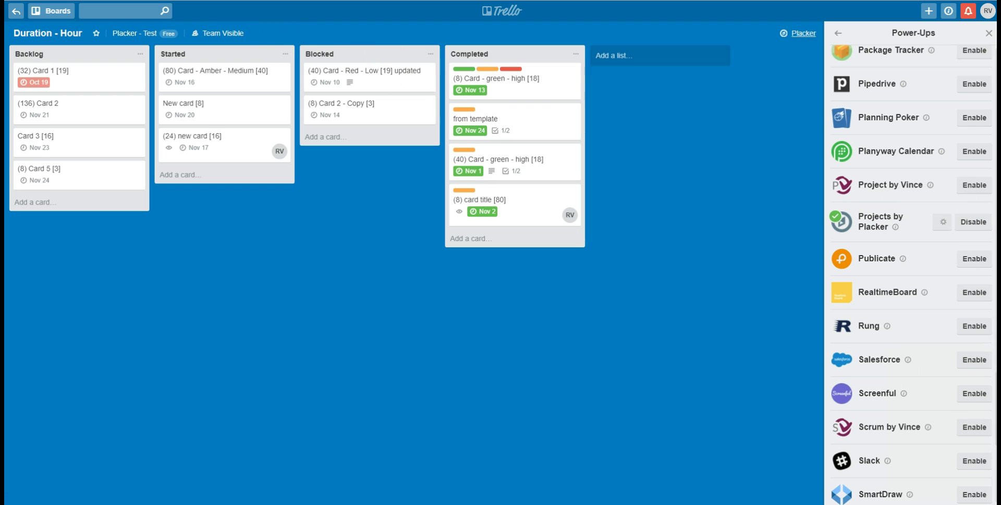
- Bring up the Placker power-up sign-up from the board header
click(989, 33)
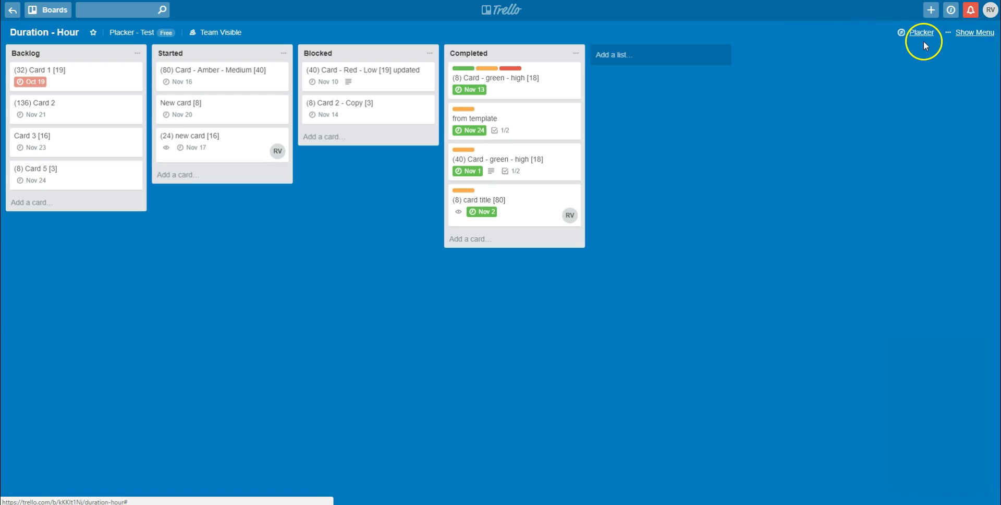
click(921, 32)
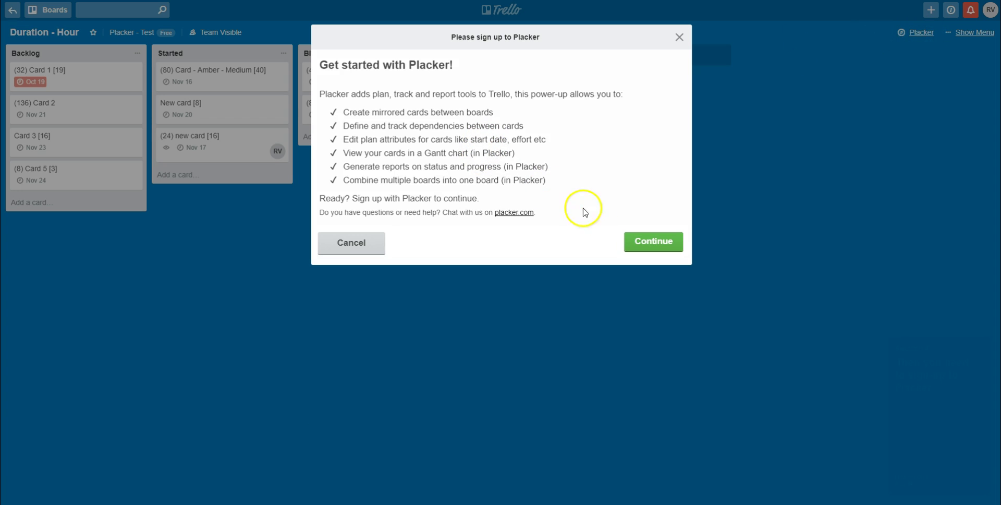
click(637, 243)
- Sign up for Placker using the suggested e-mail address from autocomplete
click(464, 218)
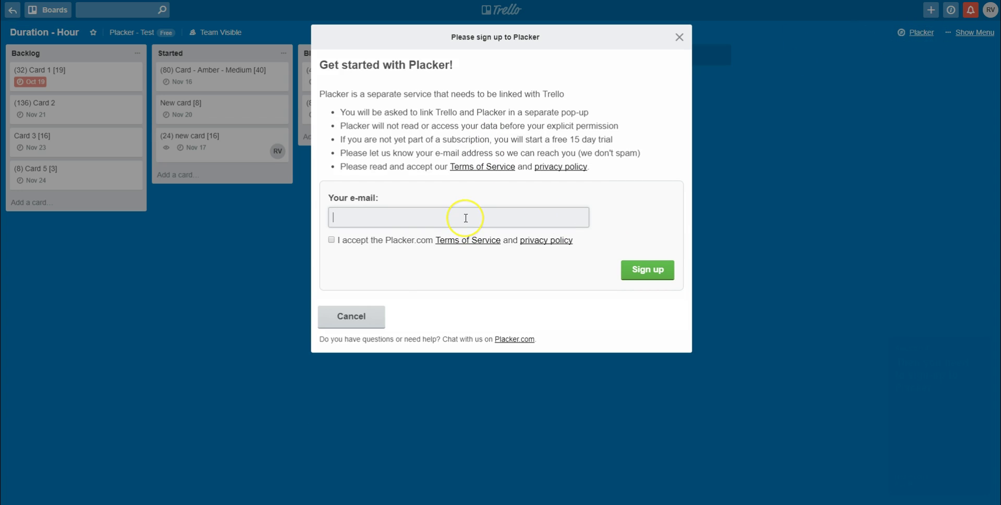
text(Re)
key(Down)
key(Down)
key(Down)
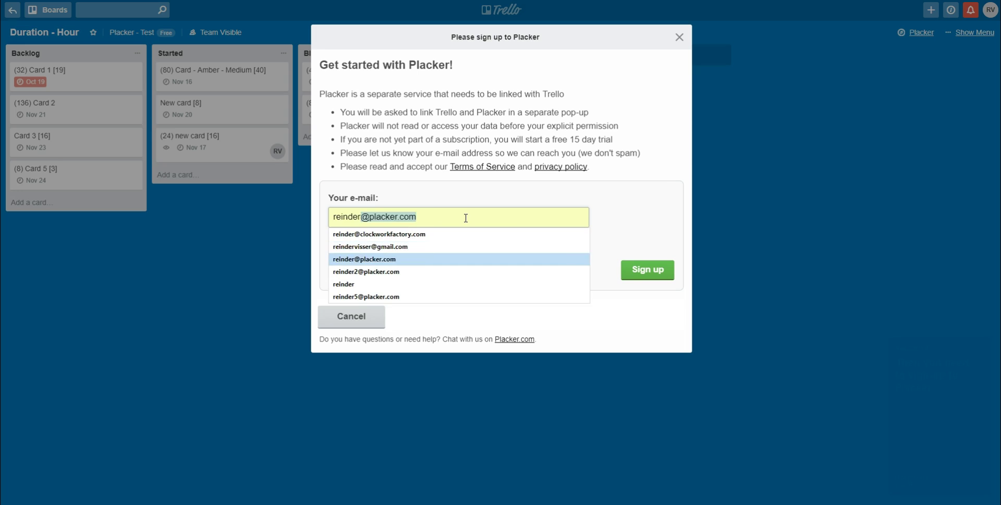
key(Return)
click(651, 271)
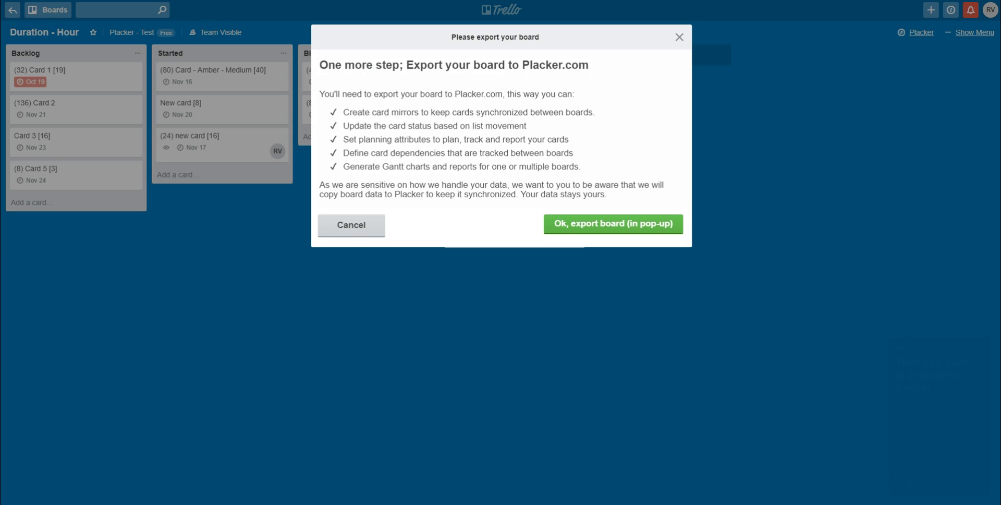
- Export the board to Placker in a pop-up and import it, tracking progress by changing lists
click(912, 34)
click(912, 35)
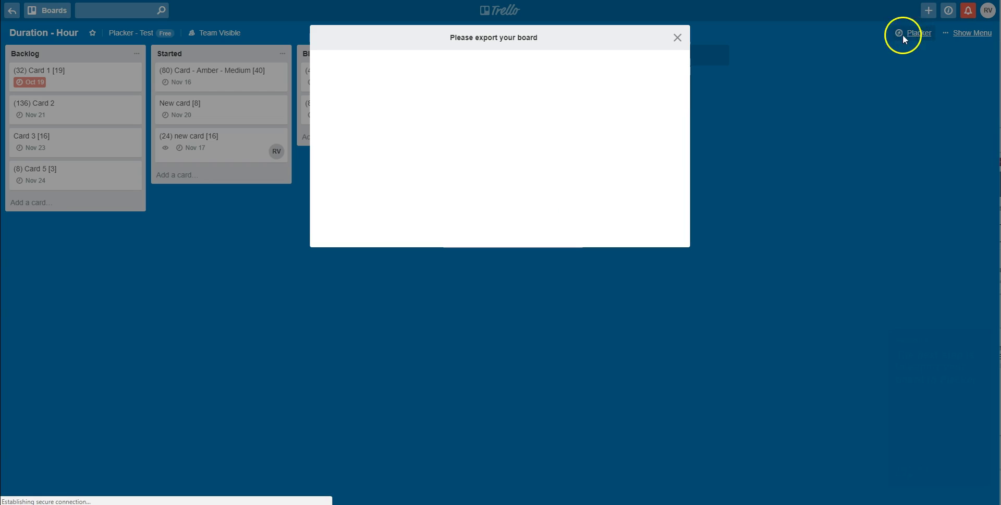
click(607, 224)
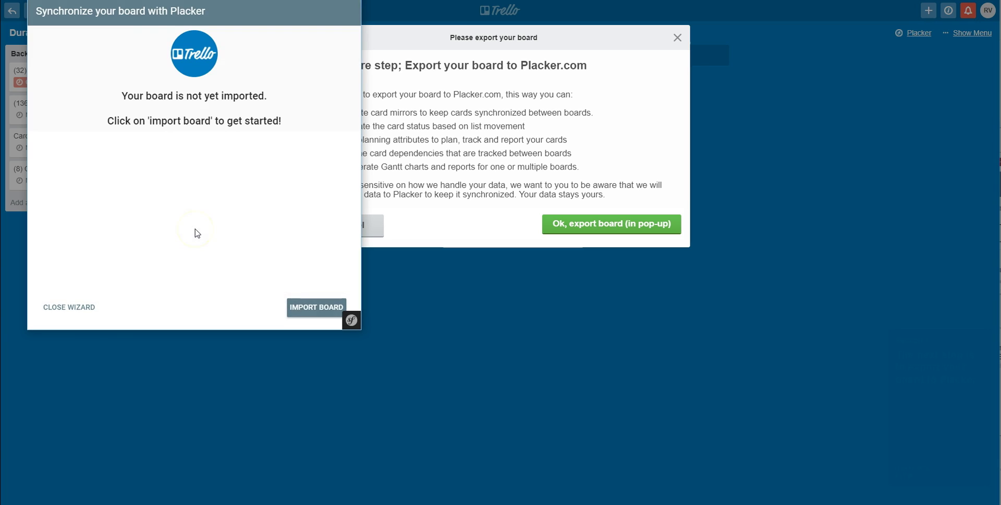
click(309, 307)
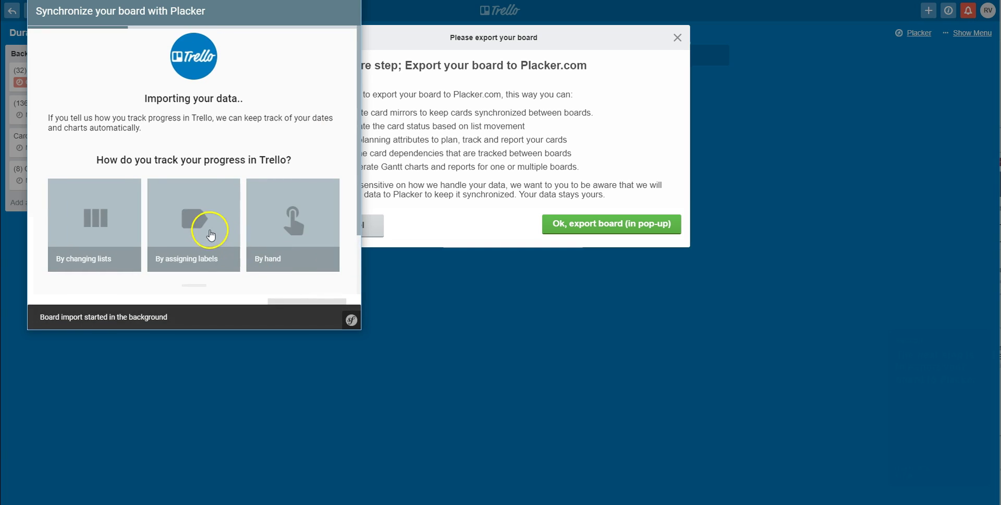
click(88, 226)
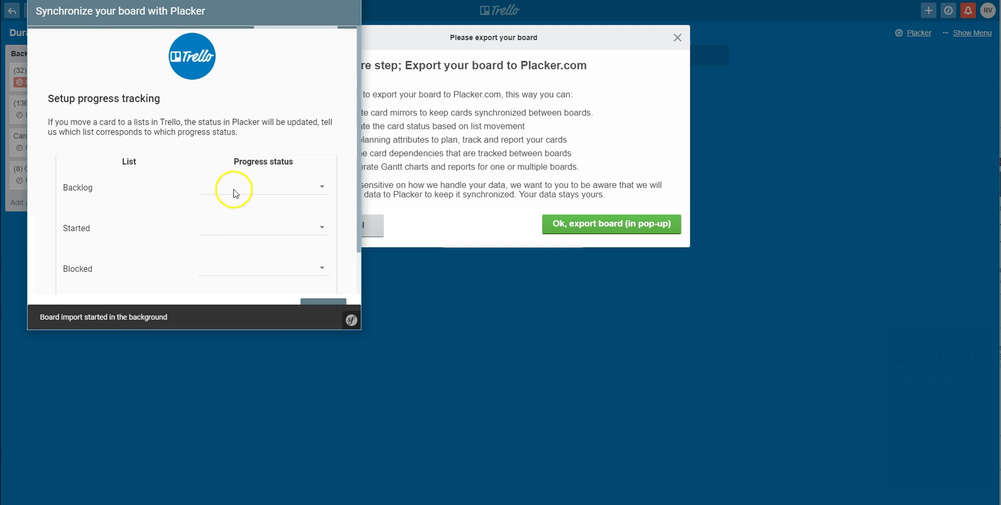
- Map list statuses Backlog→Open, Started, Blocked, Completed, then finalize and close the wizard
click(239, 193)
click(241, 236)
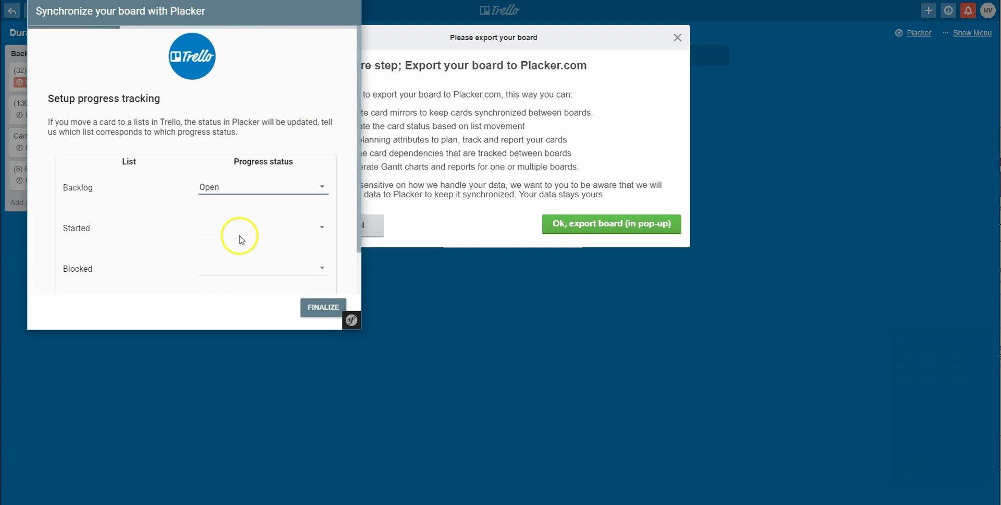
click(240, 231)
click(239, 278)
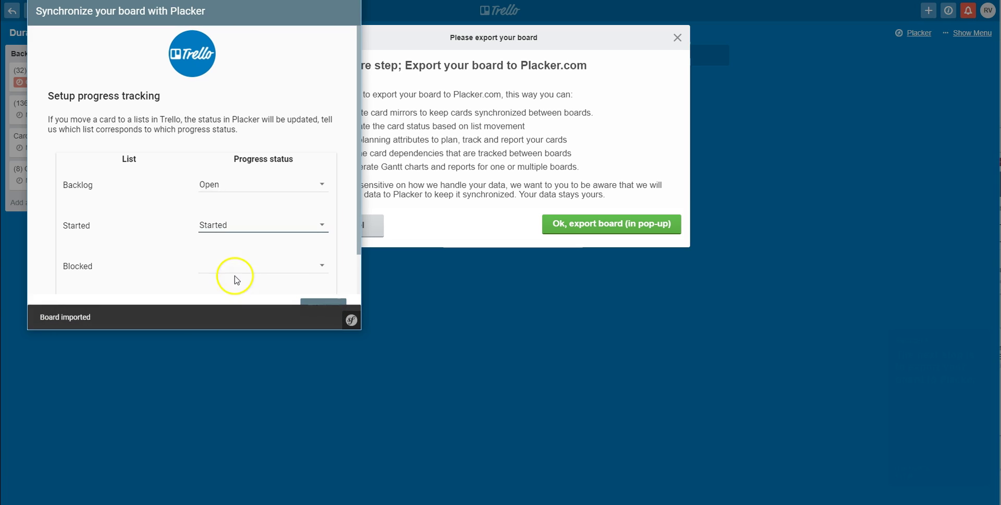
scroll(232, 224, down, 1)
click(232, 228)
scroll(240, 230, down, 2)
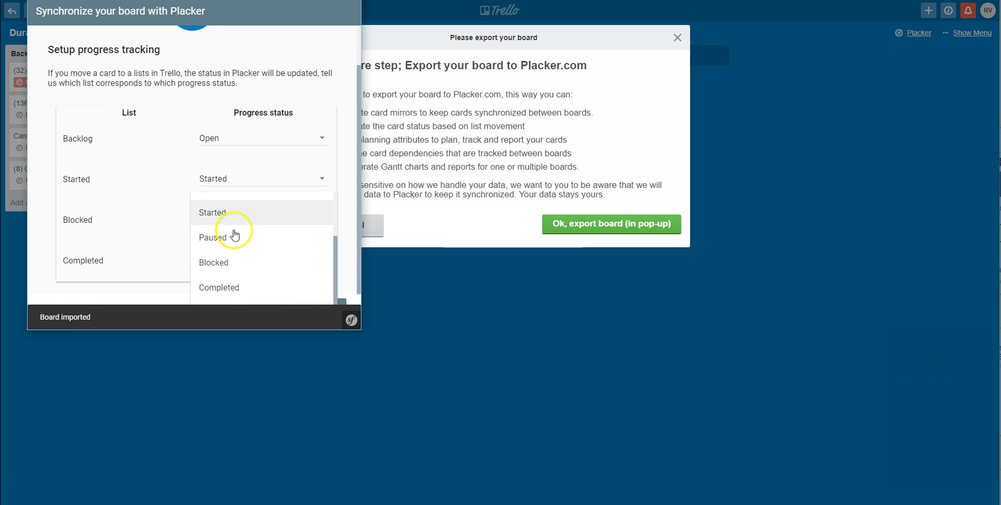
click(239, 262)
click(239, 261)
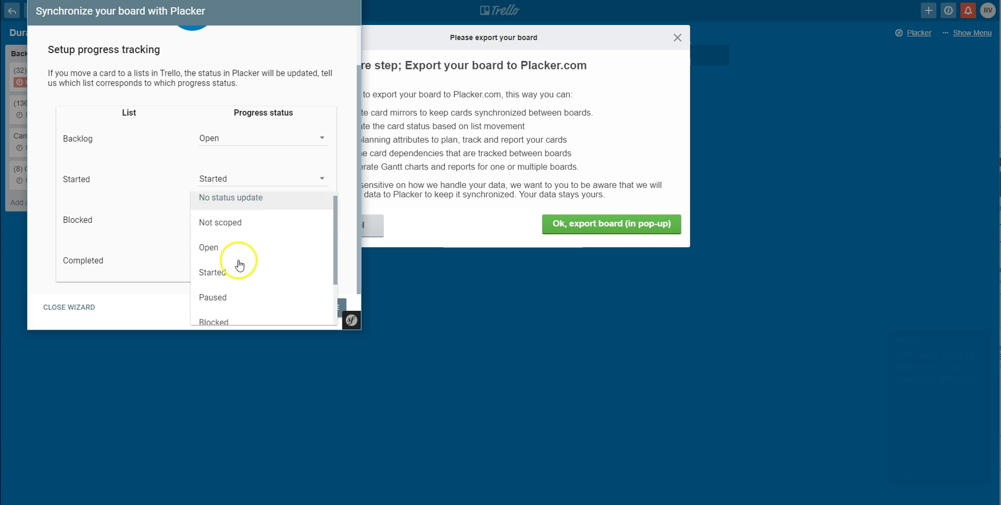
scroll(241, 282, down, 2)
click(242, 290)
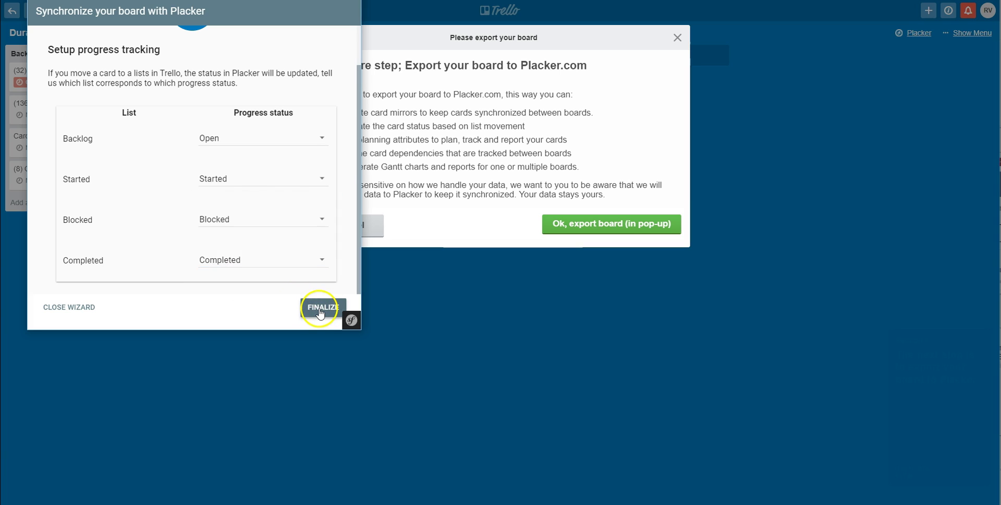
click(314, 306)
click(305, 305)
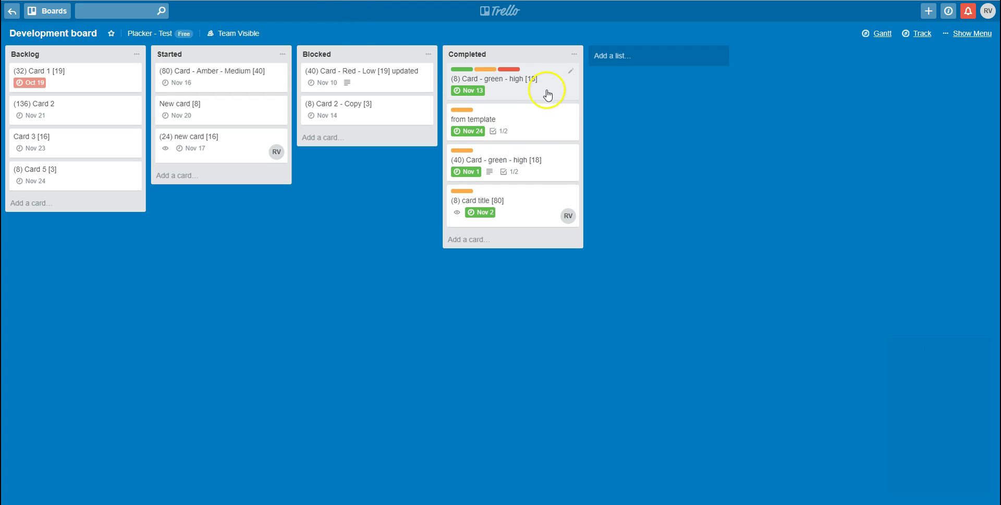
click(547, 91)
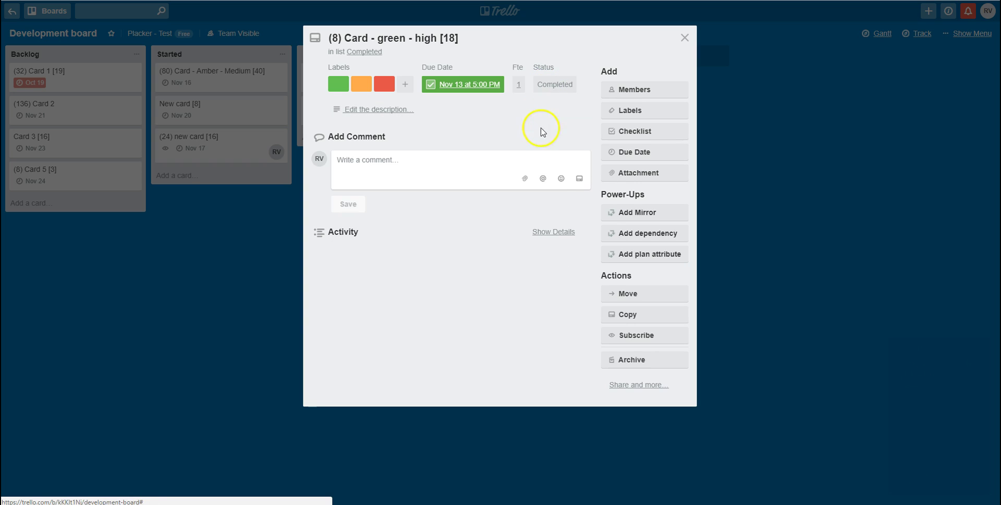
click(659, 212)
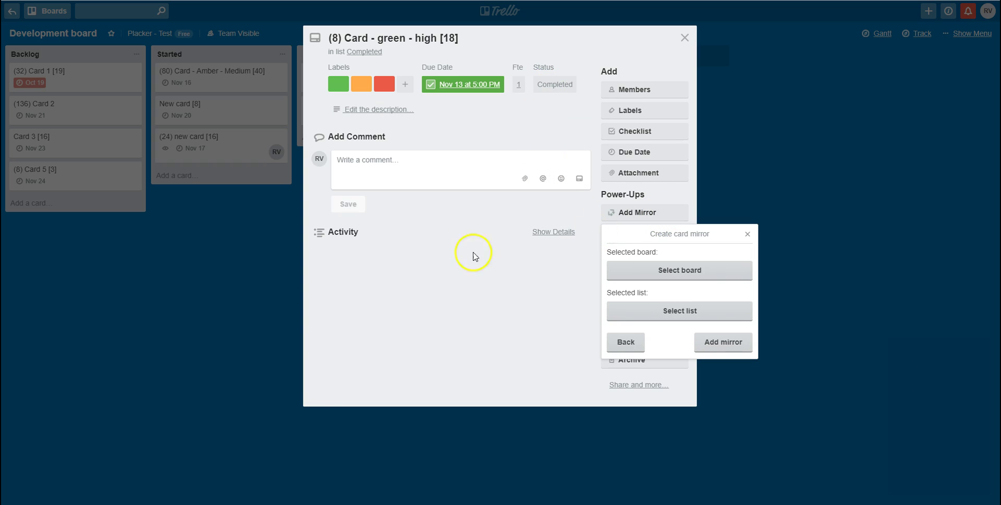
click(508, 263)
click(639, 233)
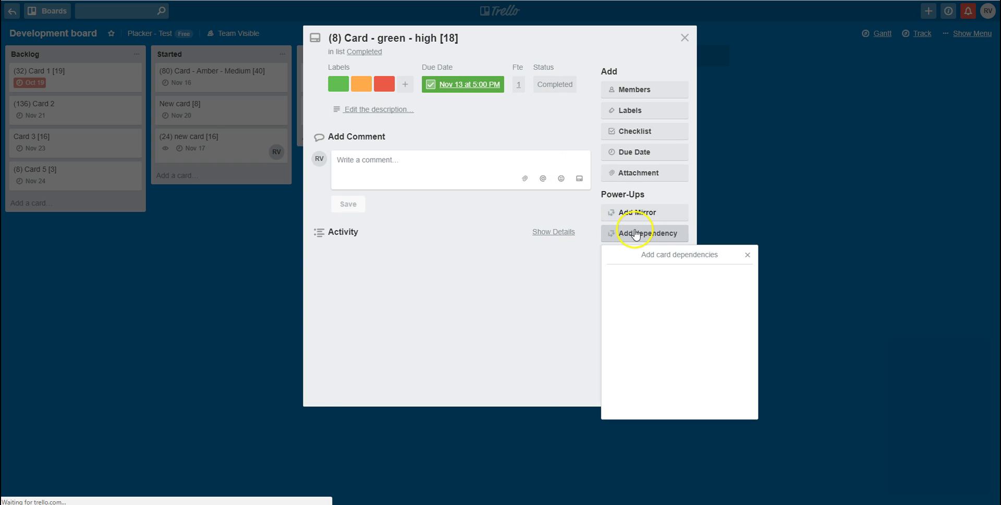
click(578, 213)
click(637, 254)
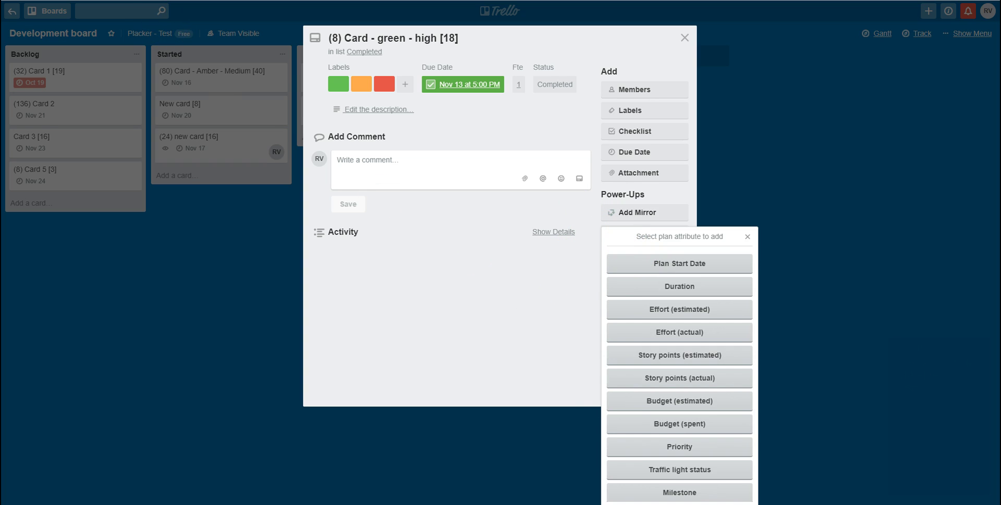
- In the Gantt, make (40) Card - green - high span Oct 30–Nov 16 and precede (8) card title [80]
click(897, 45)
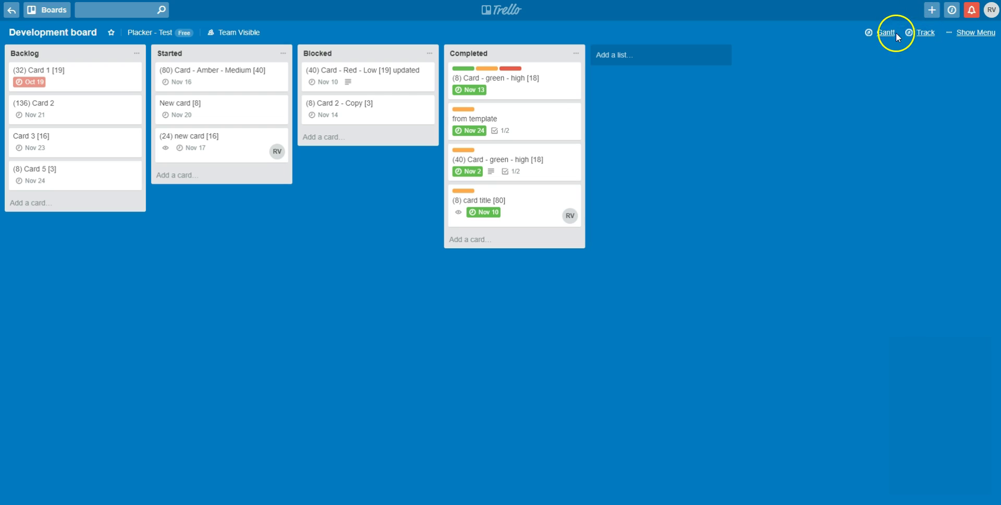
click(886, 34)
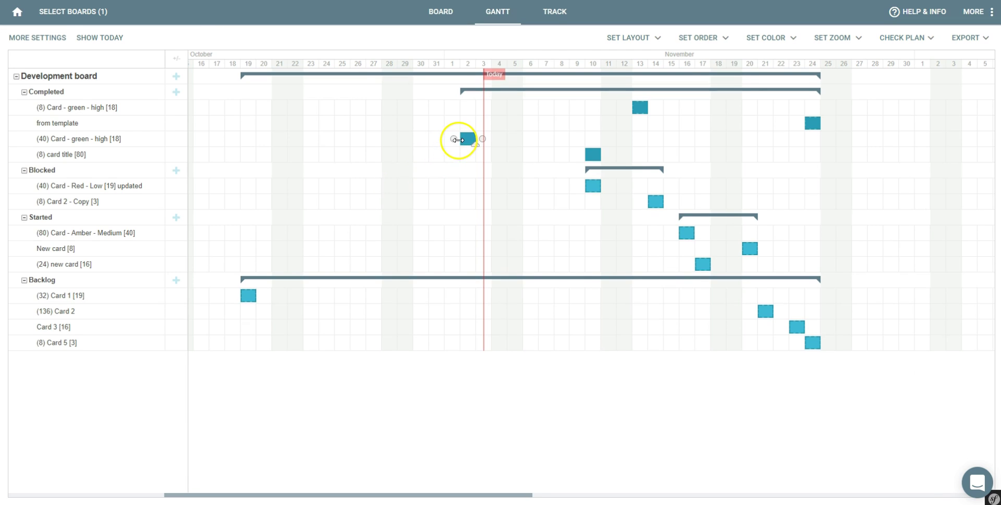
drag(455, 141, 413, 139)
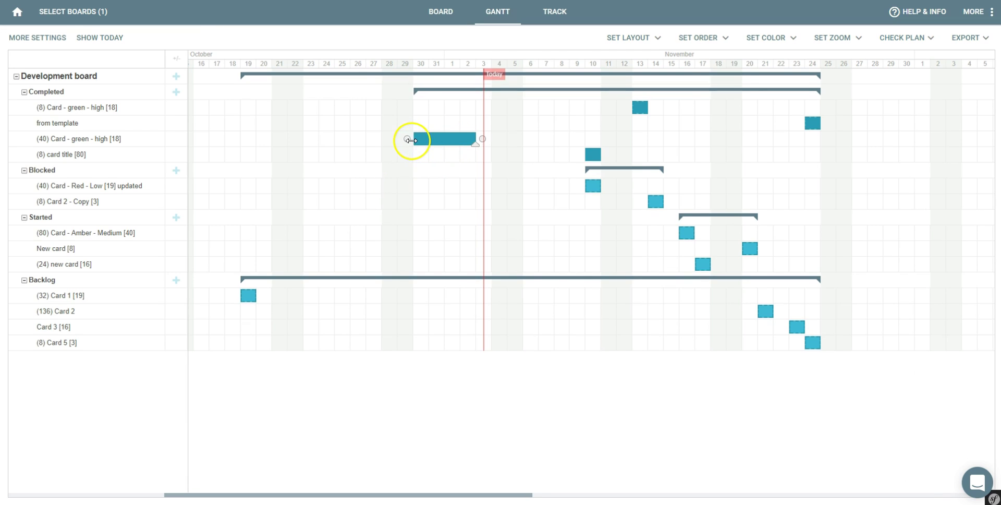
drag(481, 139, 588, 154)
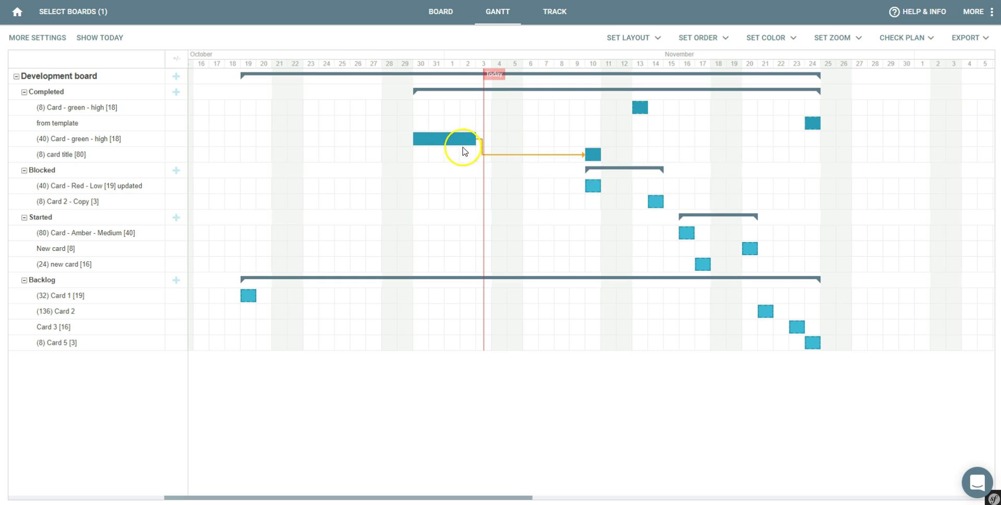
drag(444, 139, 667, 139)
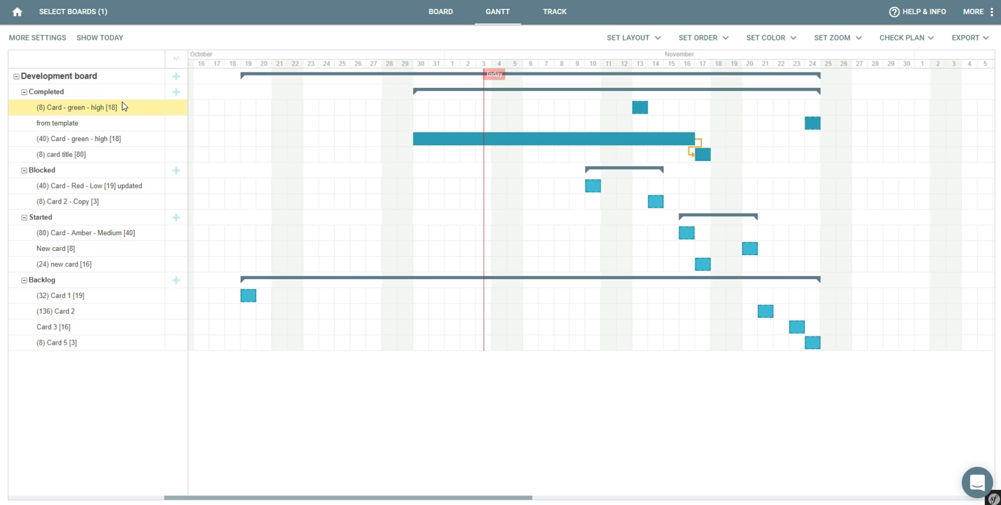
- Browse the Gantt settings' card filter attributes without choosing any
click(37, 38)
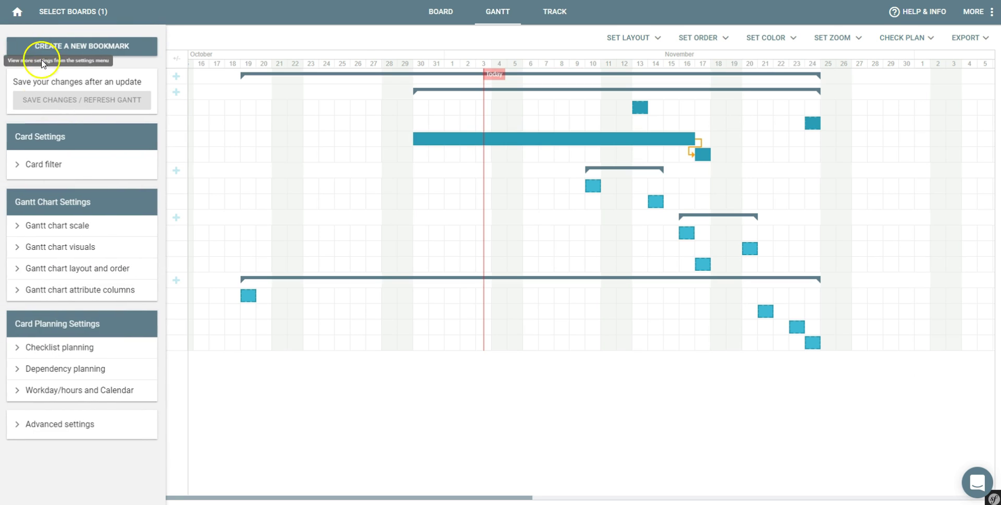
click(39, 166)
click(140, 208)
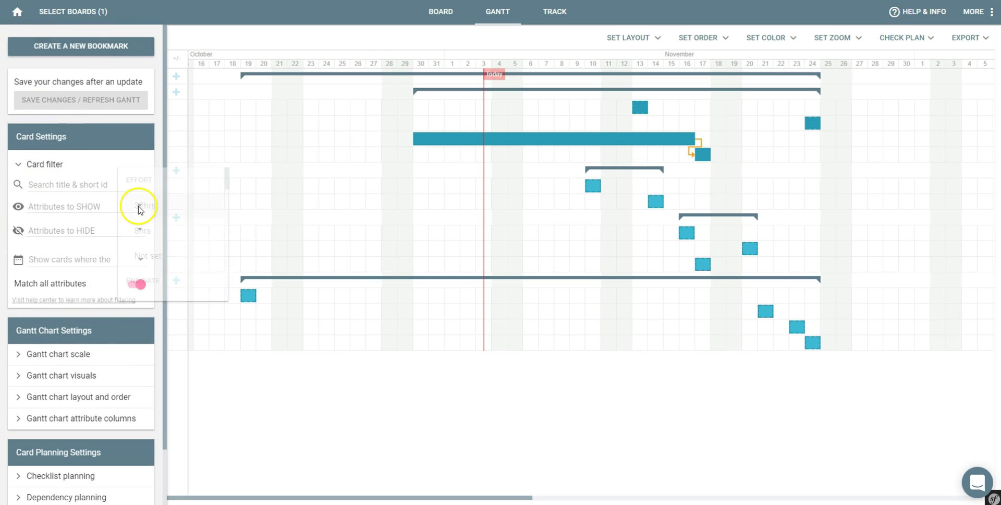
click(286, 161)
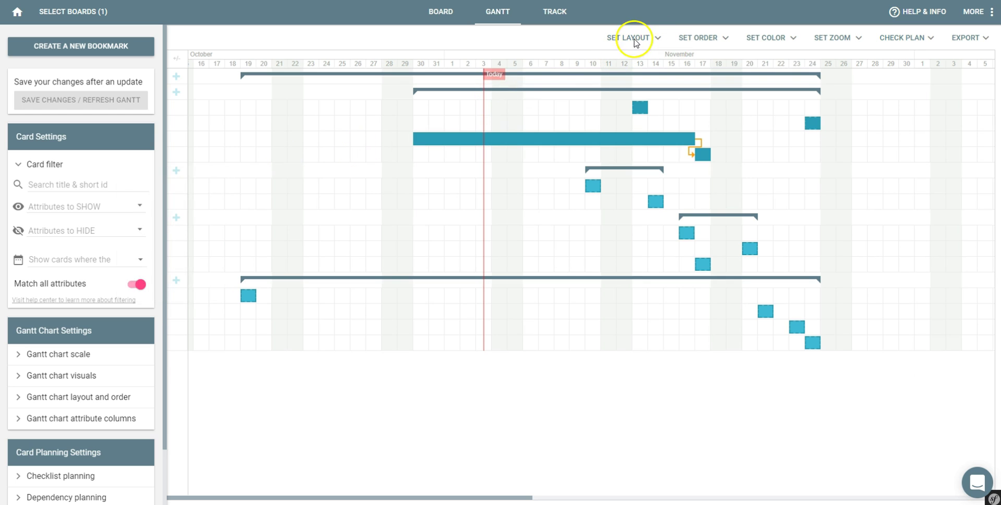
- Look through the Set Order, Set Color and Export options without changing anything
click(729, 39)
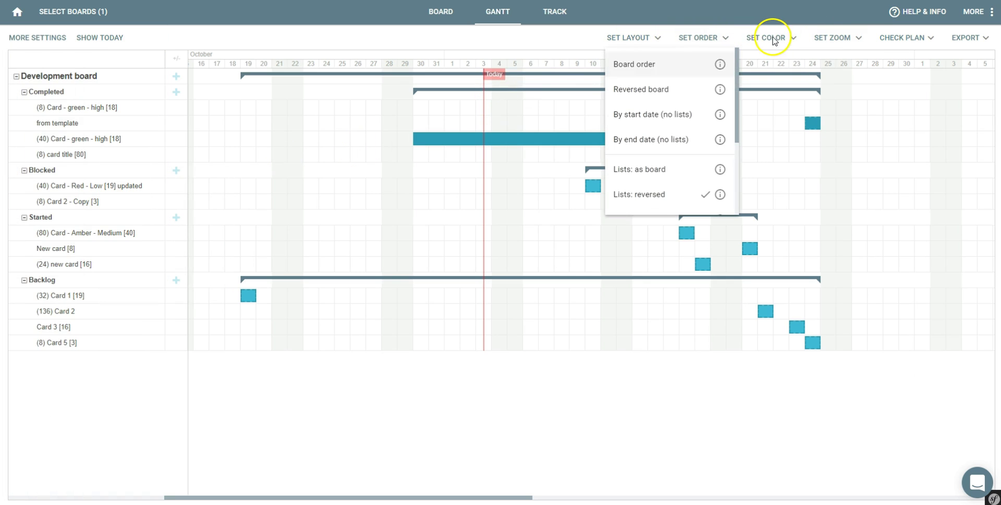
click(774, 40)
click(910, 75)
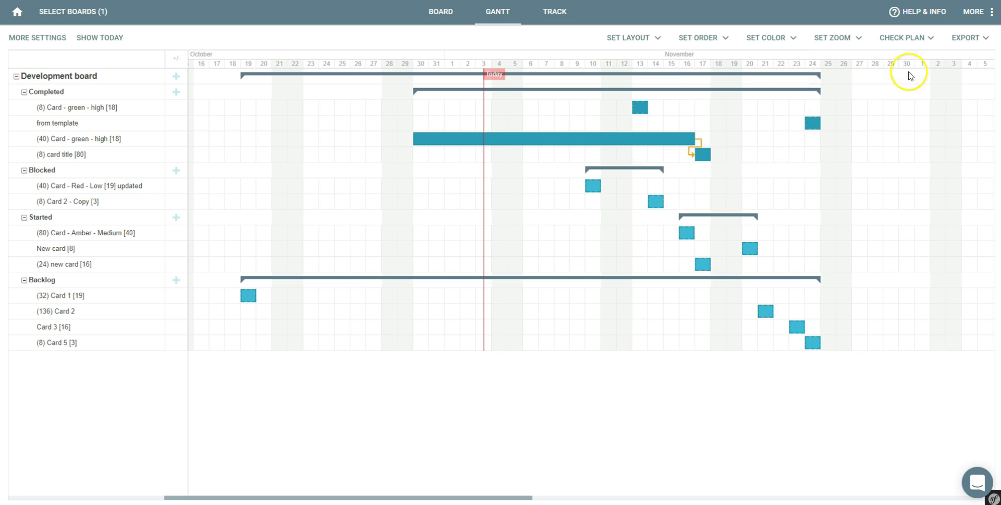
click(965, 40)
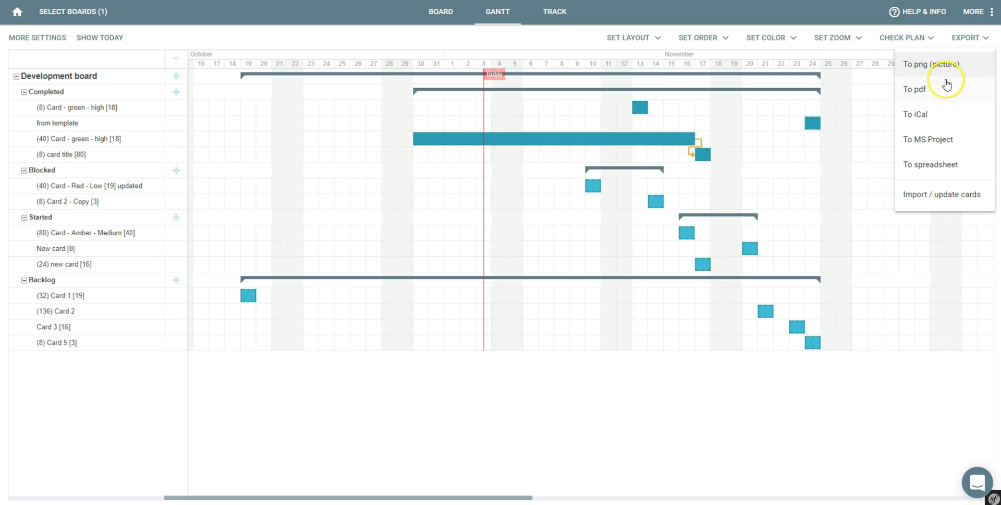
click(788, 182)
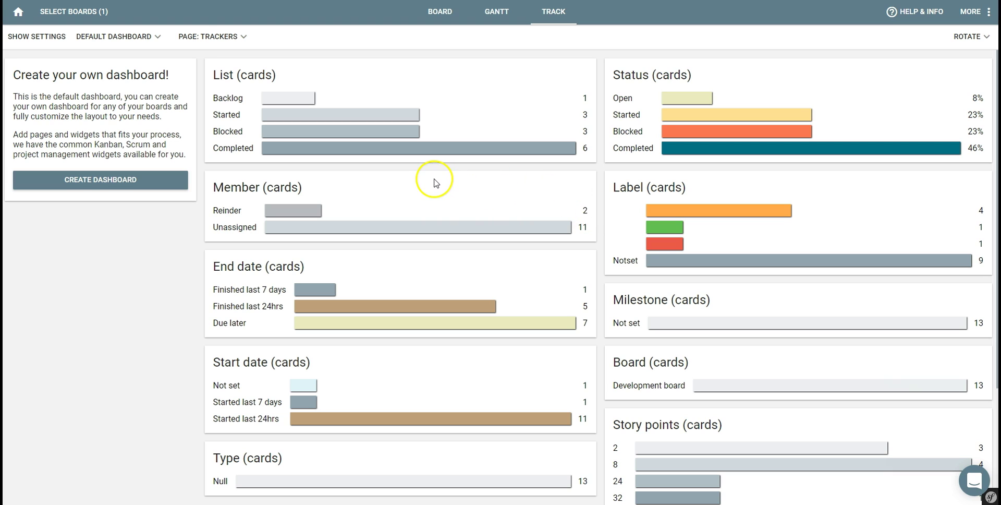
- Step through the Widget types, Active workload, Card burndown and Board flow pages, then return to Trackers
click(219, 36)
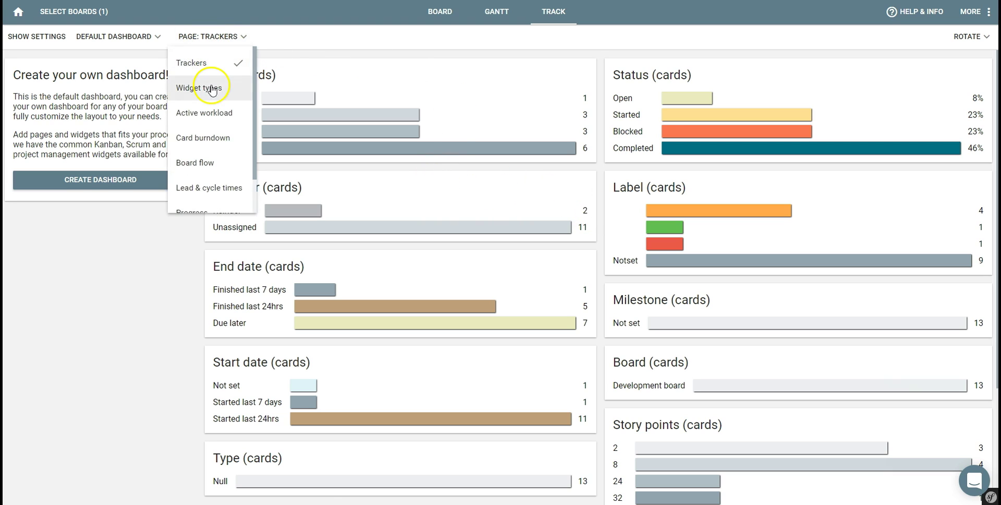
click(212, 89)
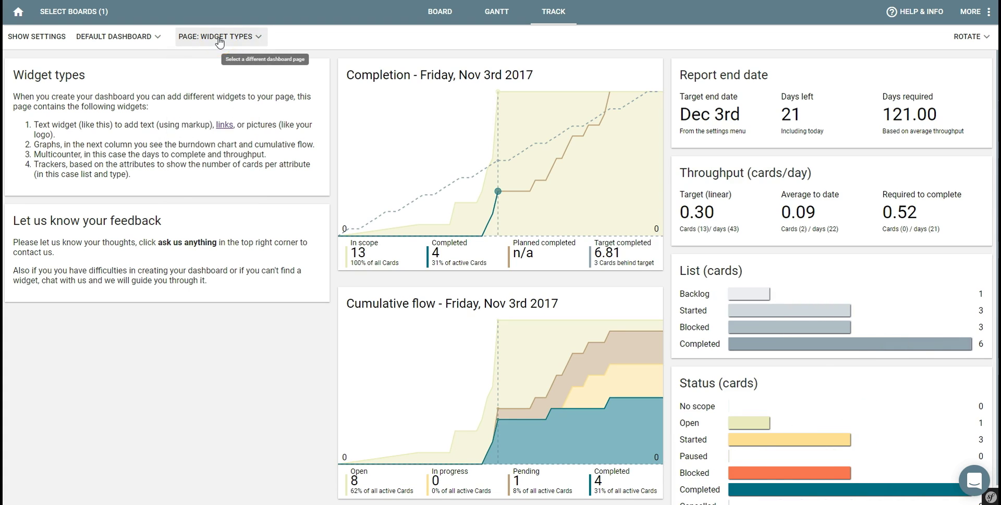
click(219, 40)
click(220, 108)
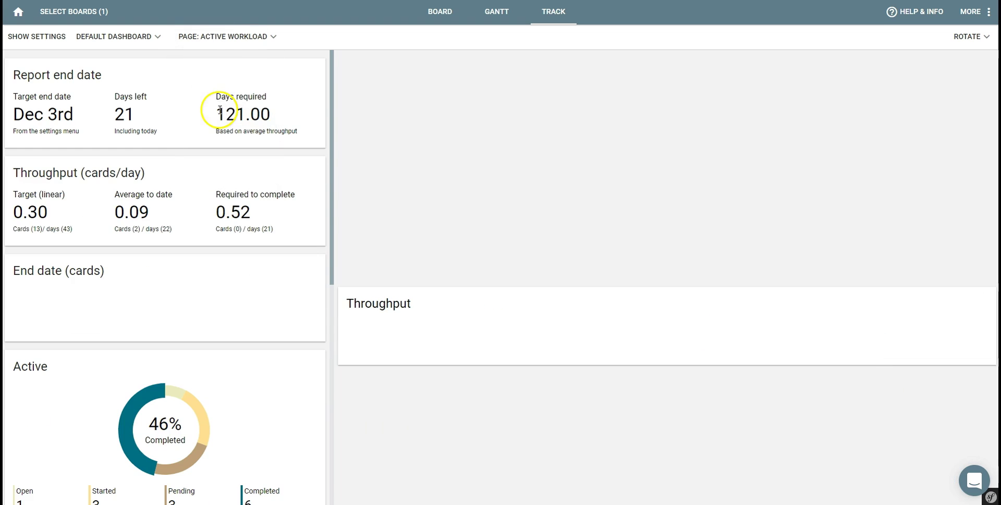
click(229, 42)
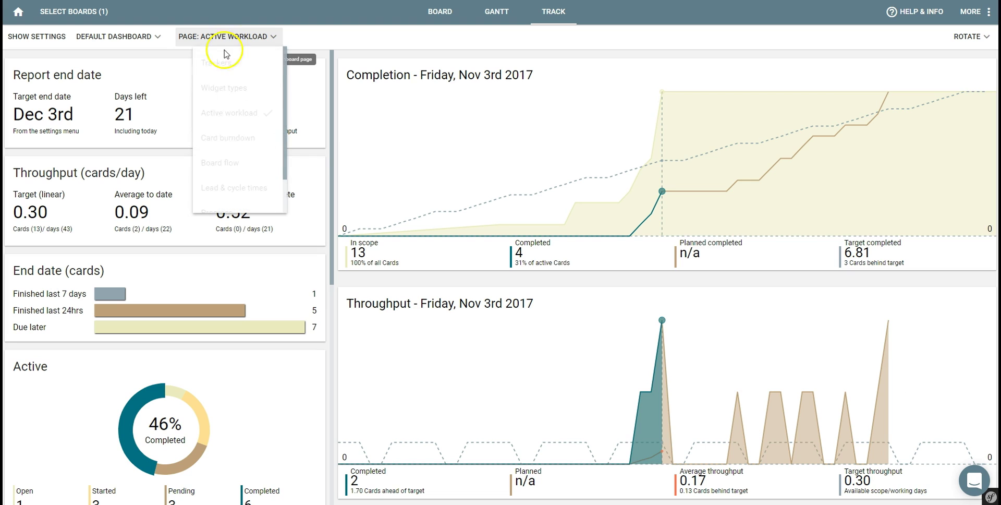
click(224, 136)
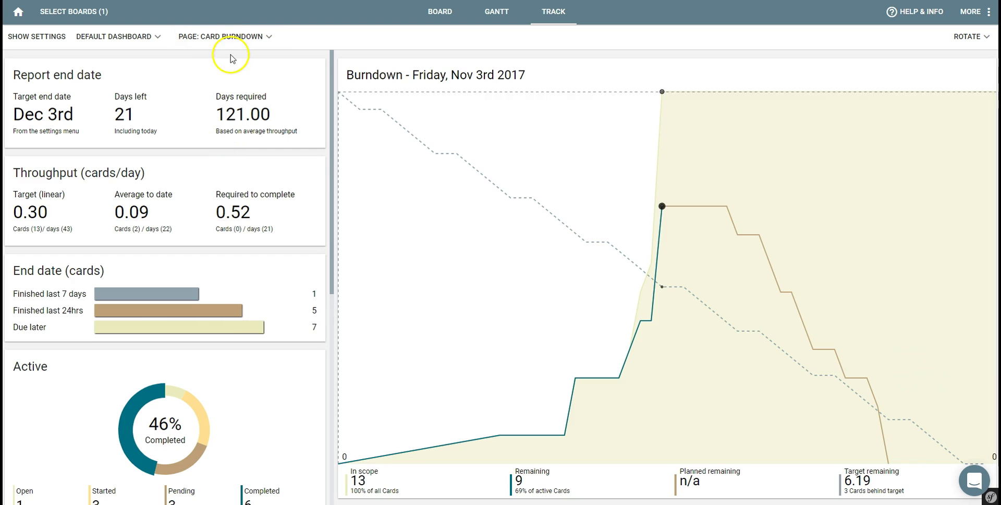
click(223, 37)
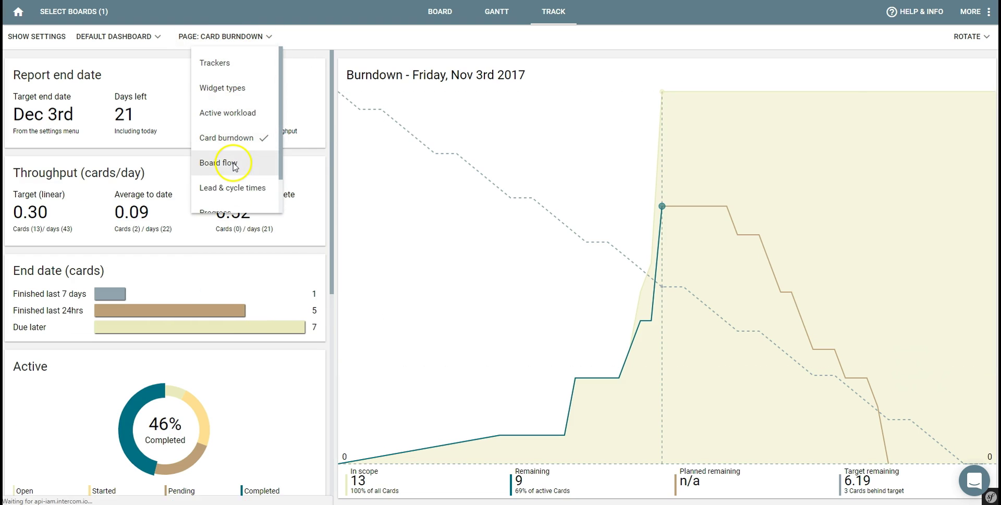
click(233, 163)
click(214, 41)
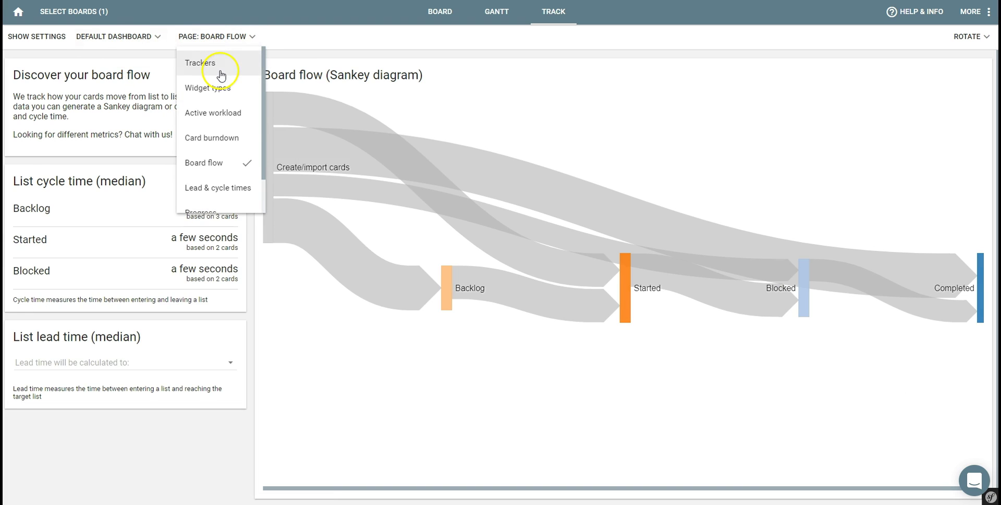
click(216, 65)
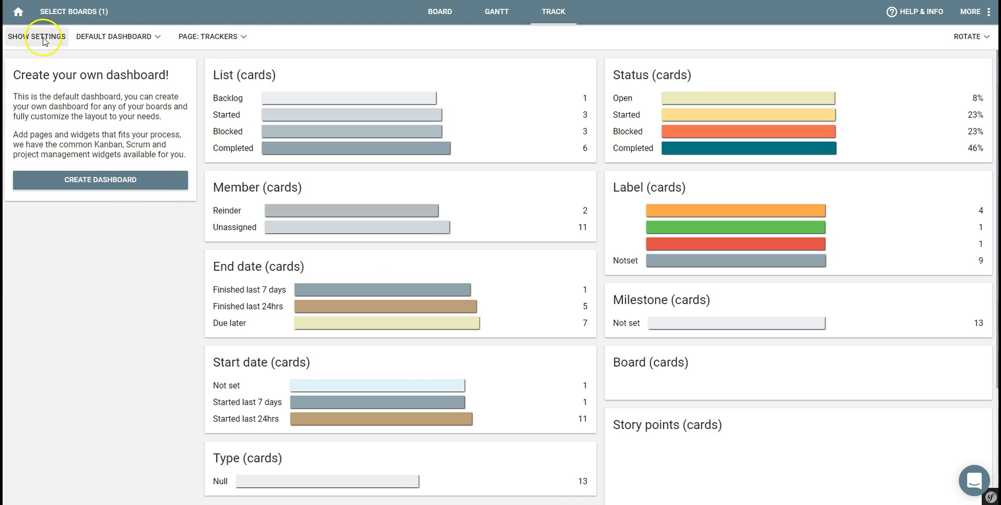
- Toggle the dashboard settings, then list the Blocked cards from the Status (cards) chart
click(39, 36)
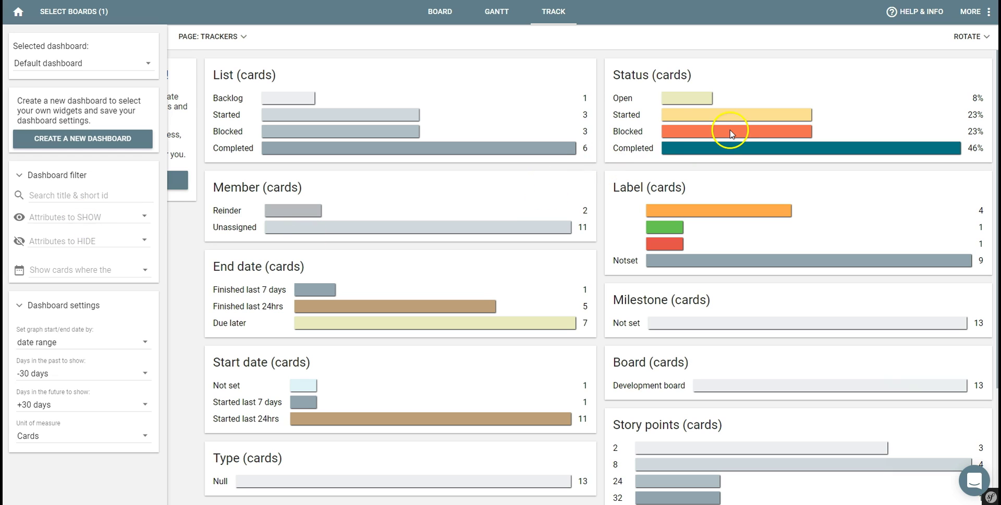
click(730, 137)
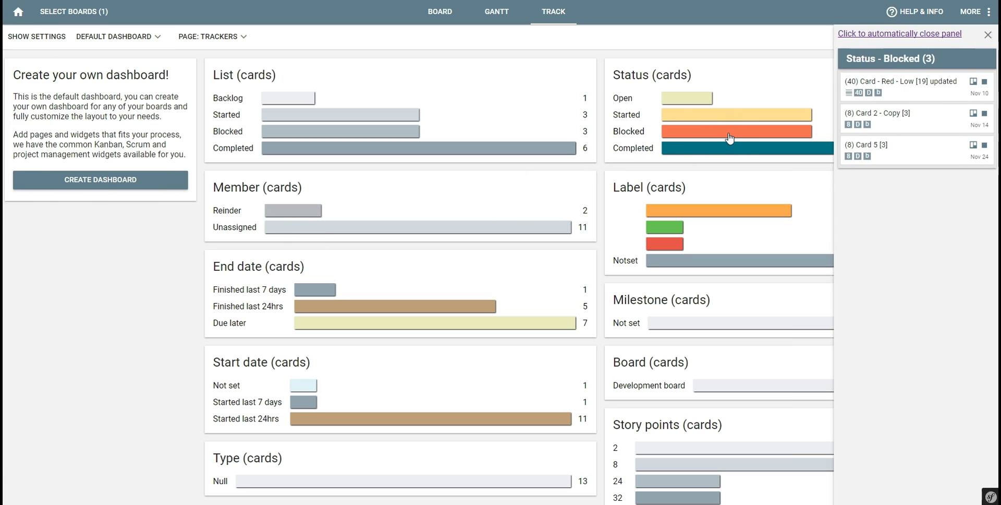
click(907, 83)
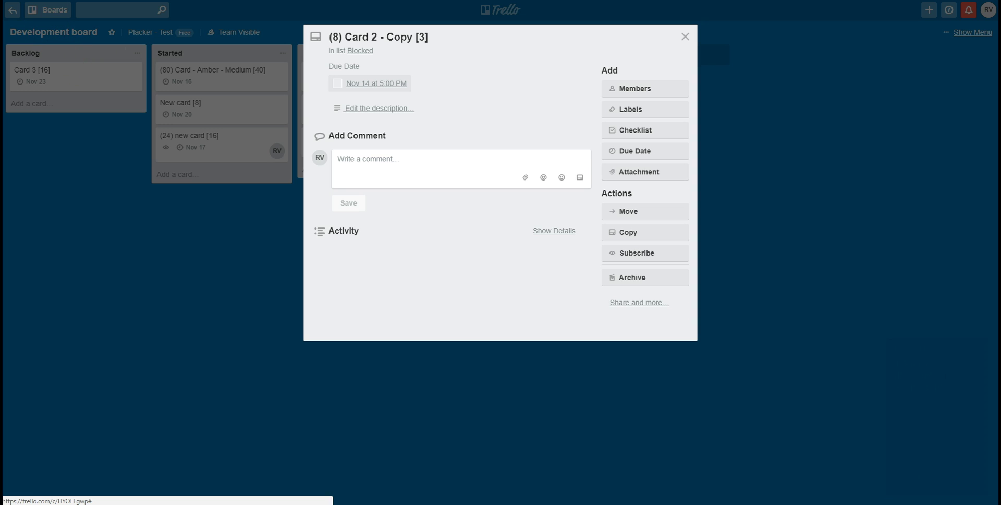
- Close Card 2 - Copy and open (40) Card - green - high [18] from the Completed list
click(723, 283)
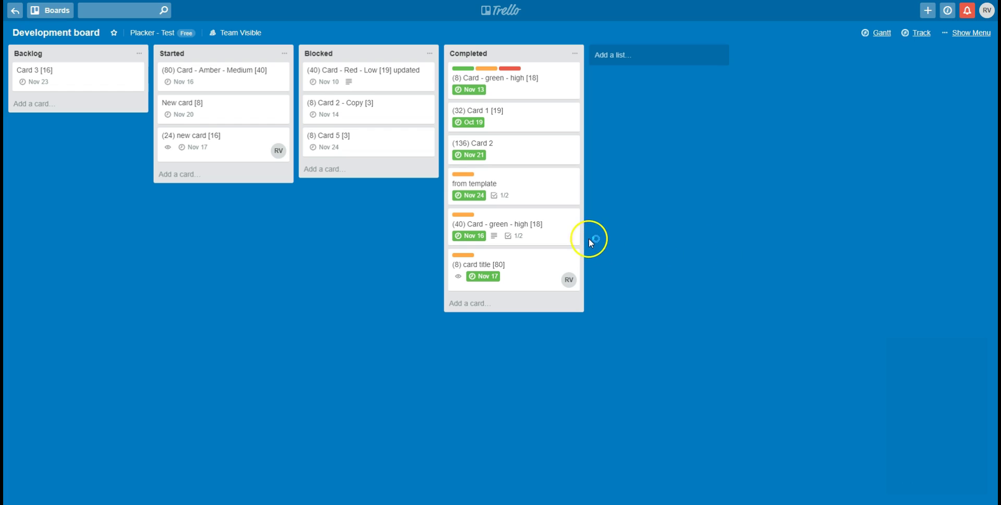
click(551, 235)
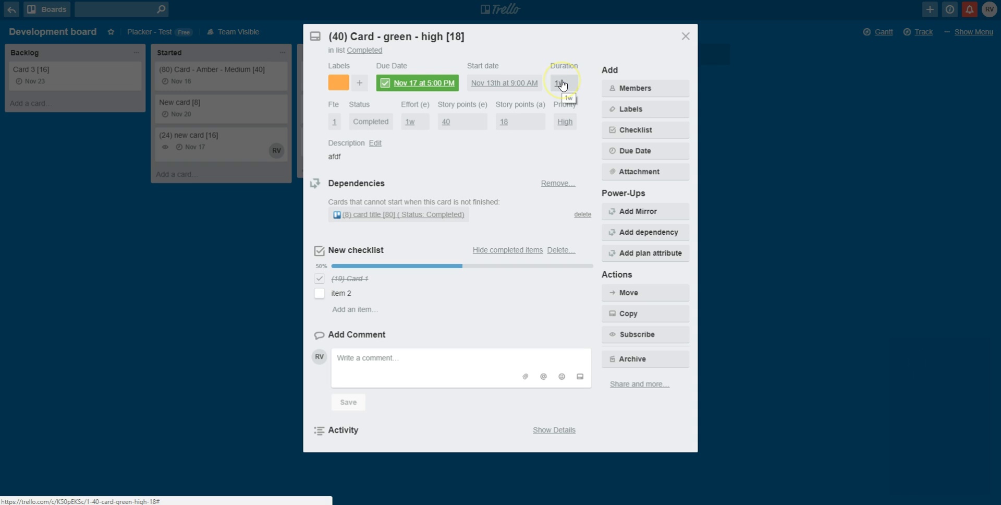
- Set the card's duration to 2w and add an Amber traffic light status
click(563, 84)
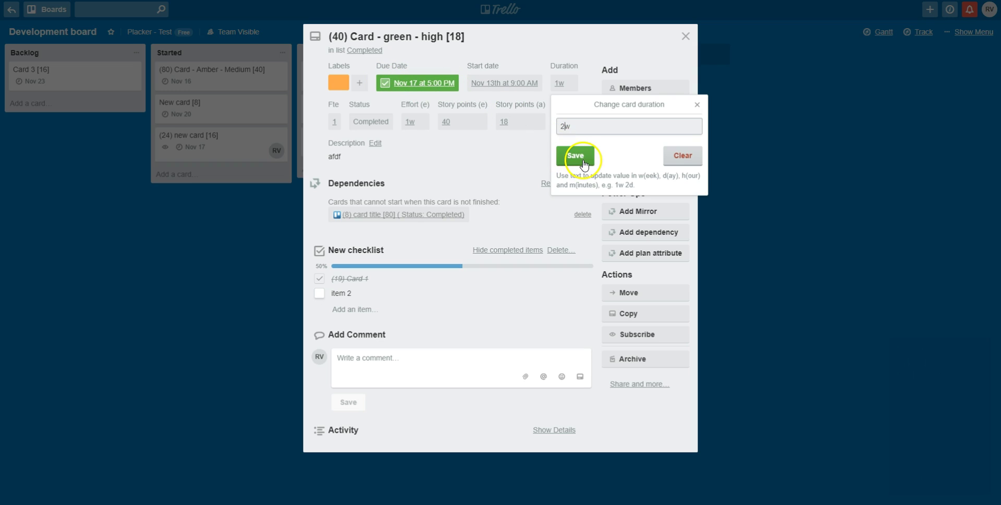
click(584, 164)
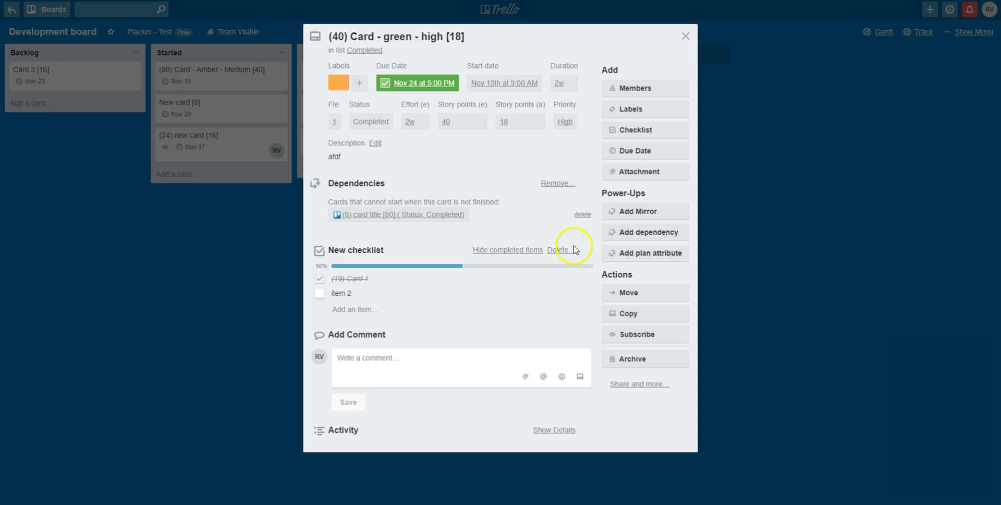
click(654, 252)
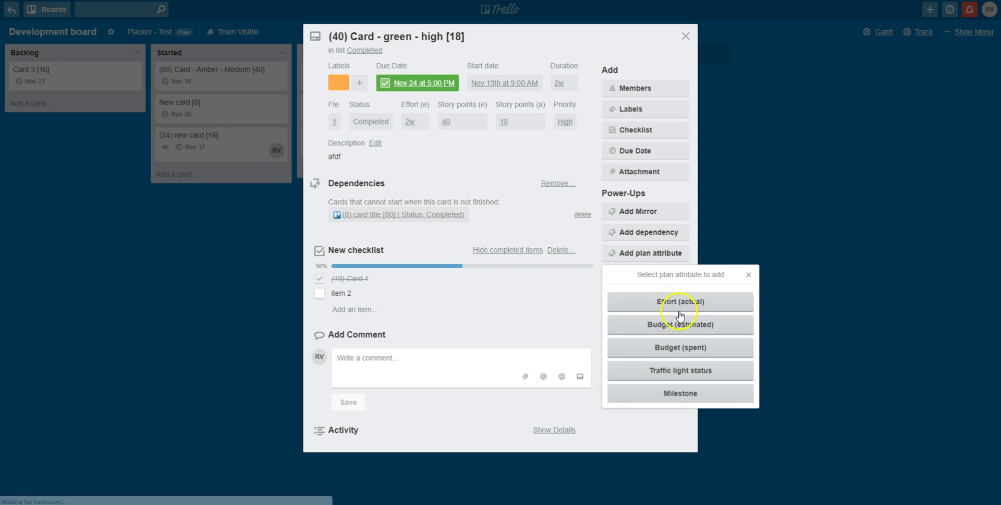
click(694, 370)
click(643, 293)
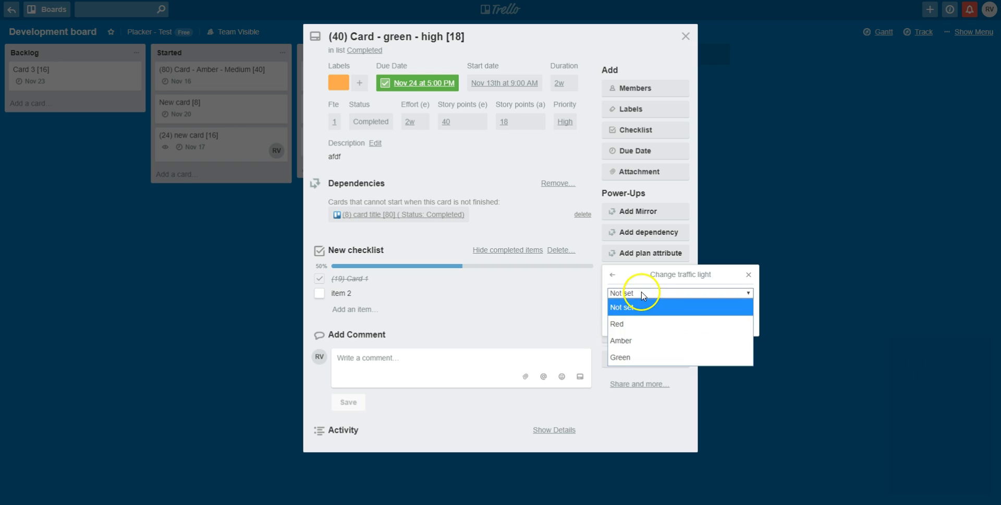
click(709, 338)
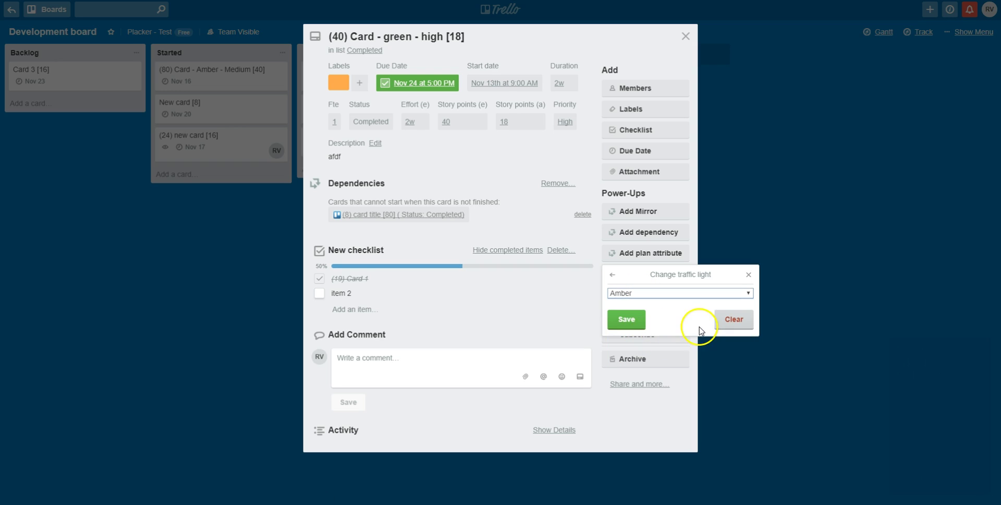
click(626, 319)
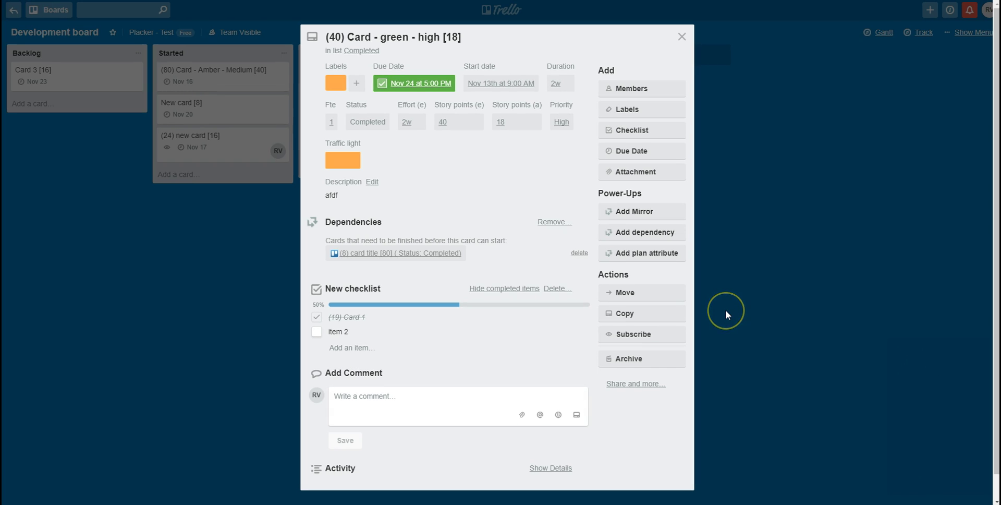
- Add (8) Card - green - high [18] as a predecessor, delete it again, and open the (8) Mirror card
click(644, 233)
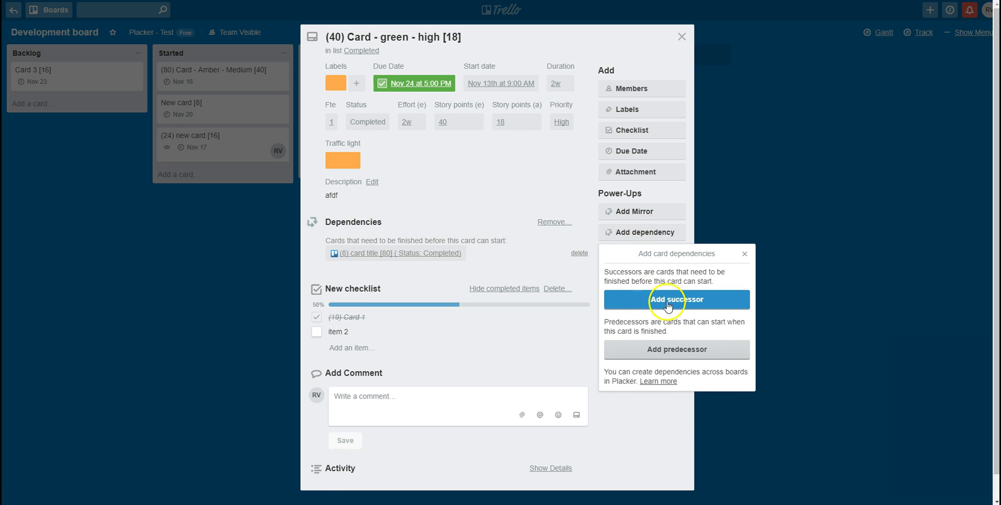
drag(605, 281, 729, 284)
drag(631, 322, 723, 323)
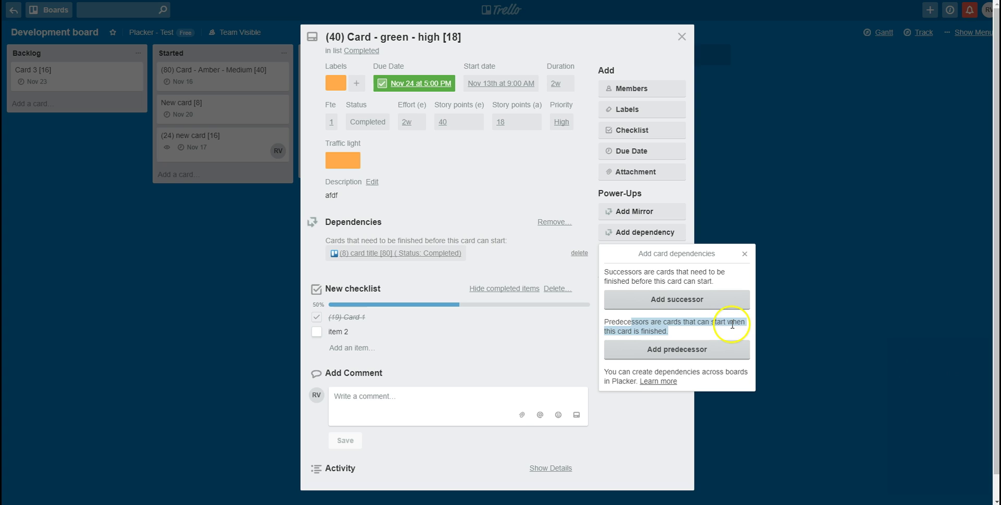
click(682, 350)
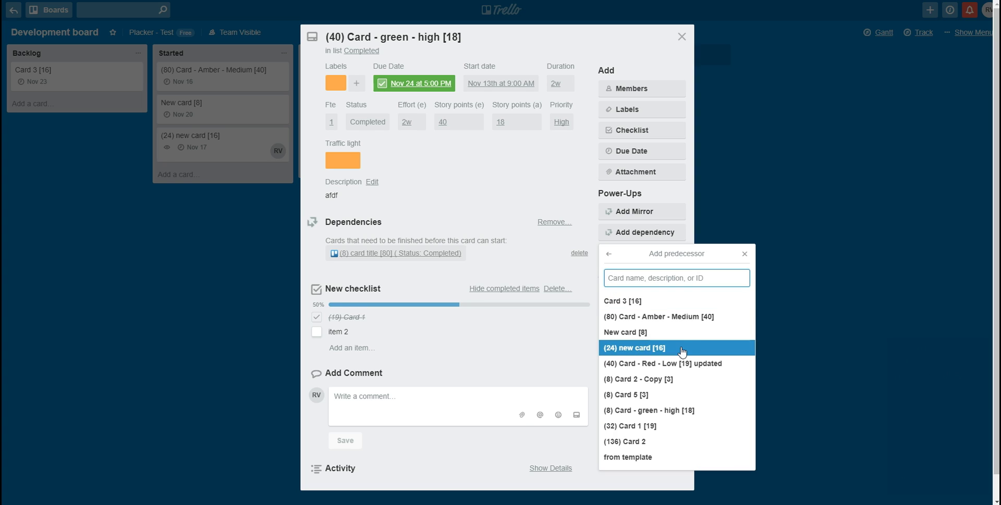
click(654, 411)
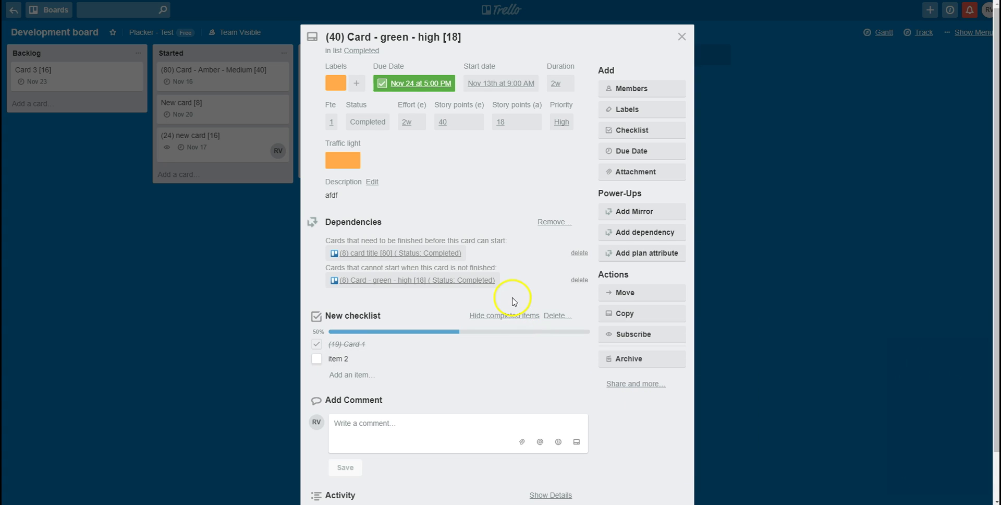
click(579, 280)
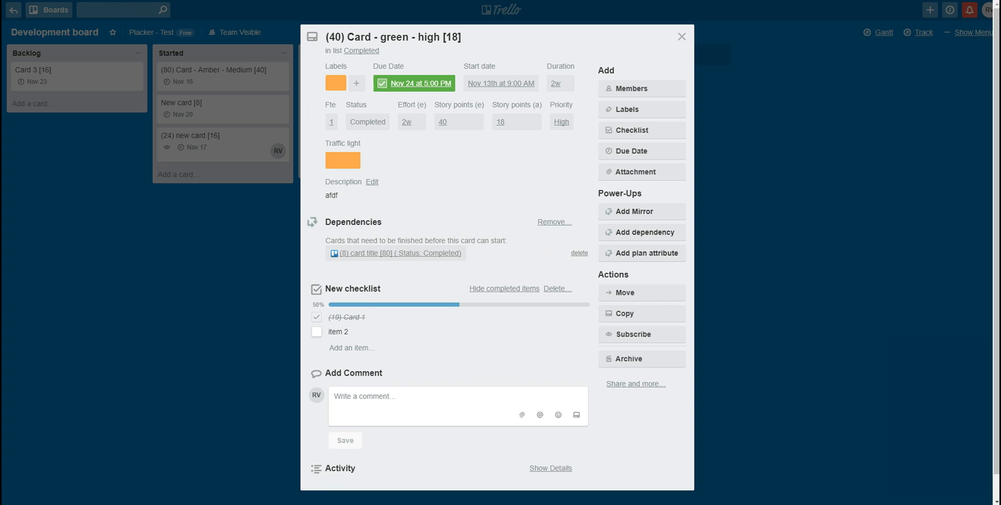
click(753, 149)
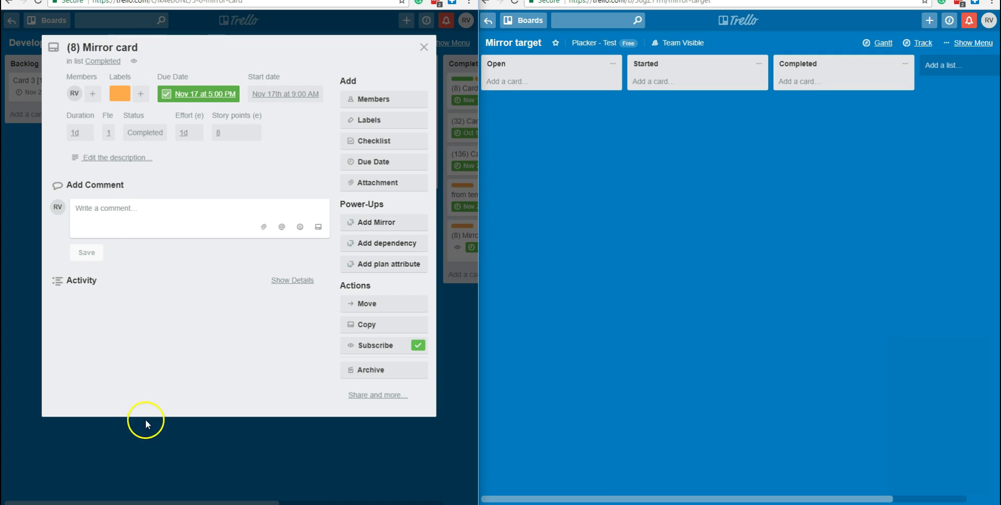
- Reopen the (8) Mirror card and add a mirror on board Mirror target, list Completed
click(233, 421)
drag(418, 271, 261, 313)
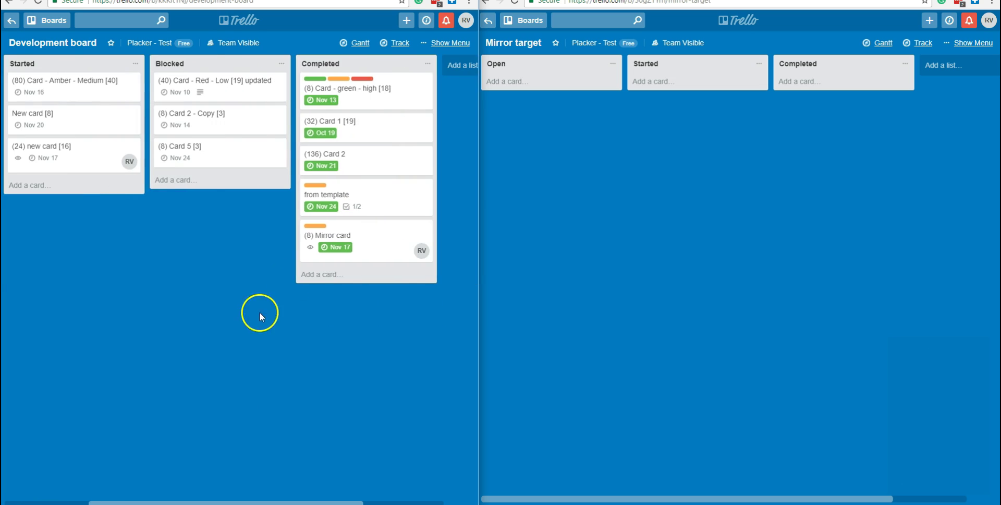
click(375, 226)
click(387, 223)
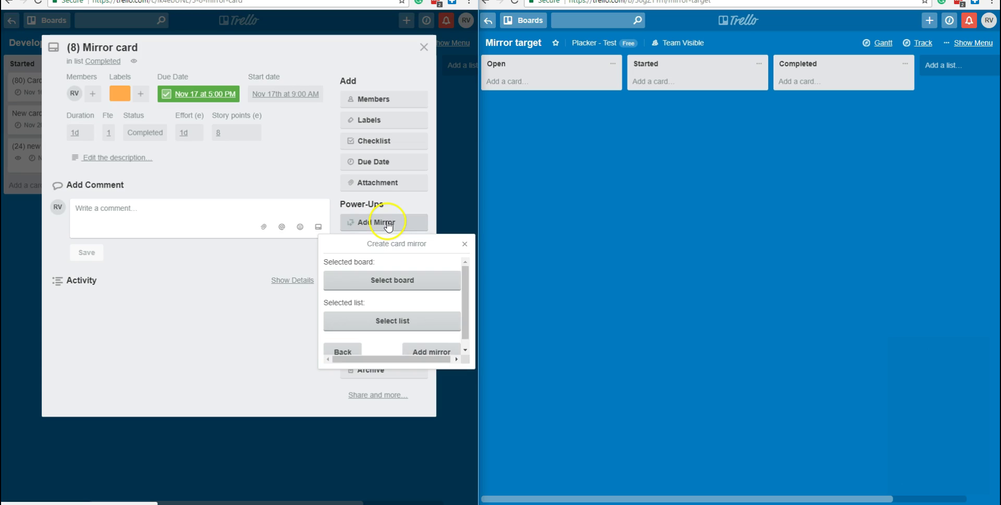
click(409, 280)
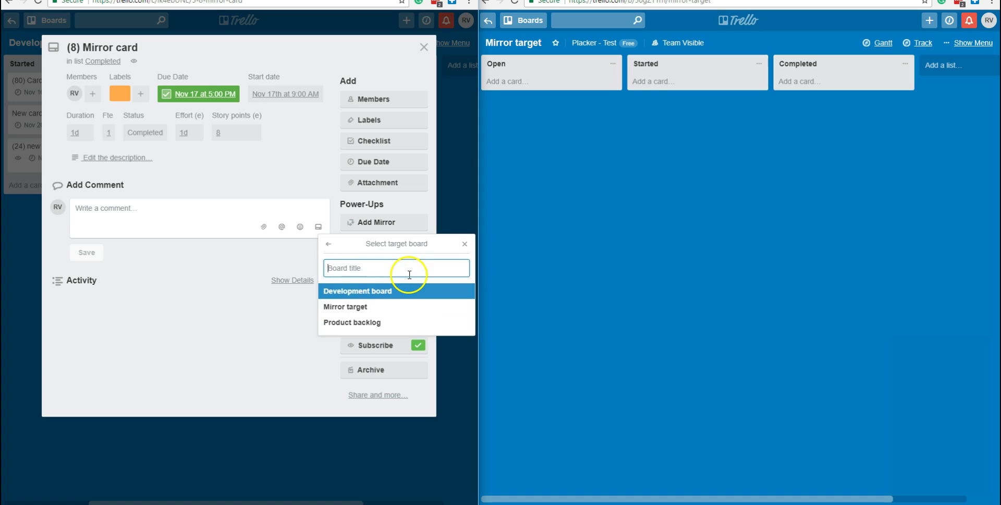
click(391, 305)
click(396, 320)
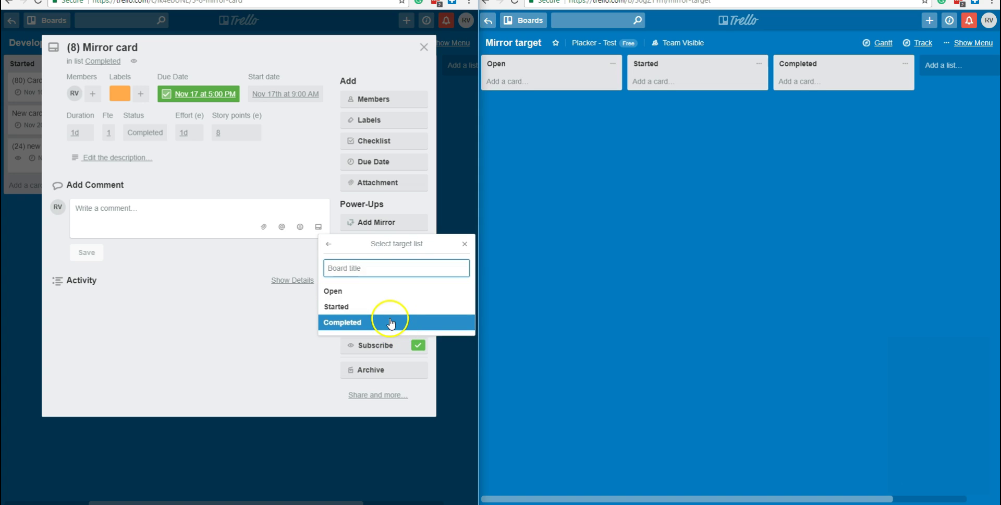
click(398, 328)
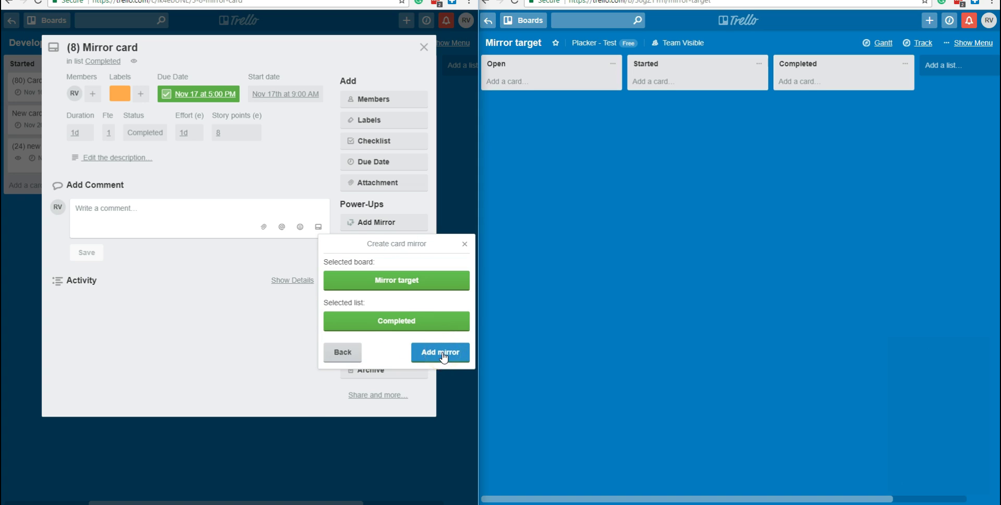
click(440, 353)
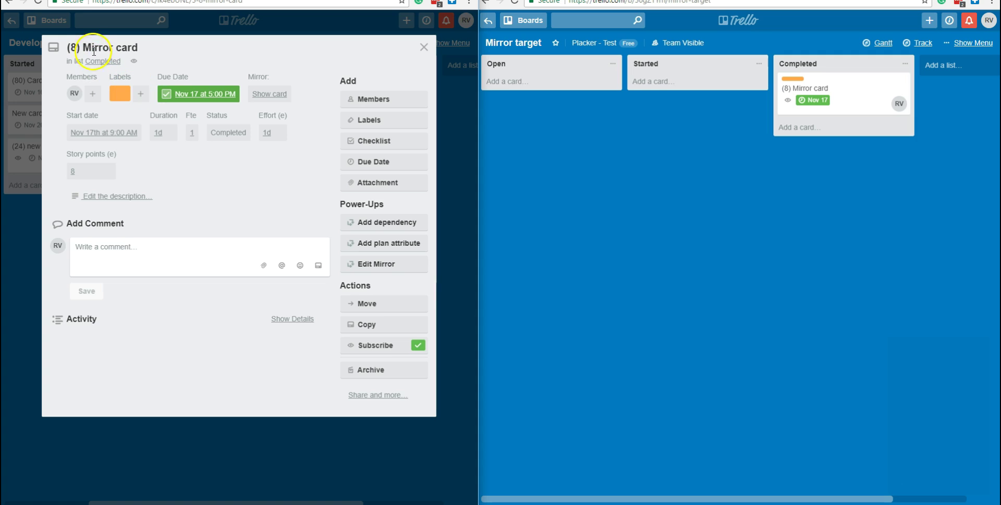
- Rename the card title to '(8) updated'
drag(93, 50, 216, 62)
key(BackSpace)
key(BackSpace)
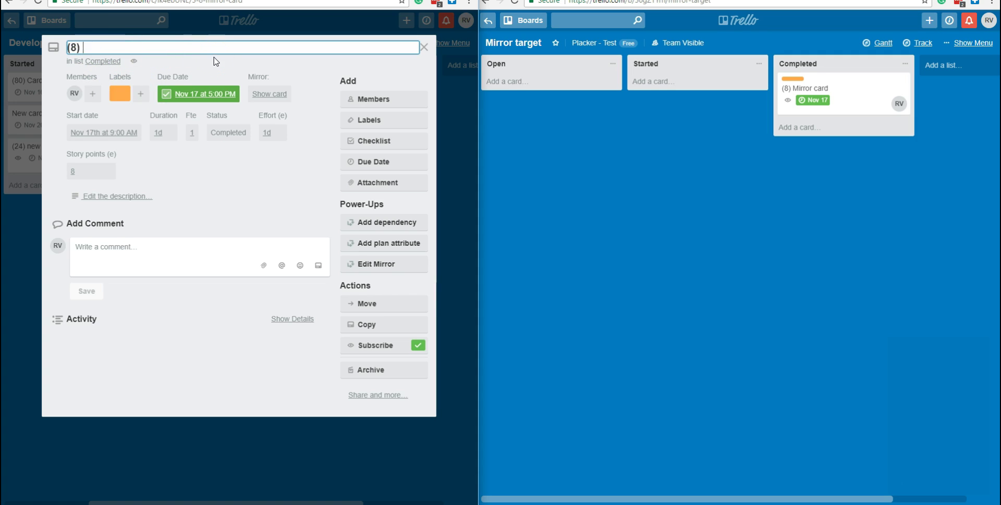
text(updated)
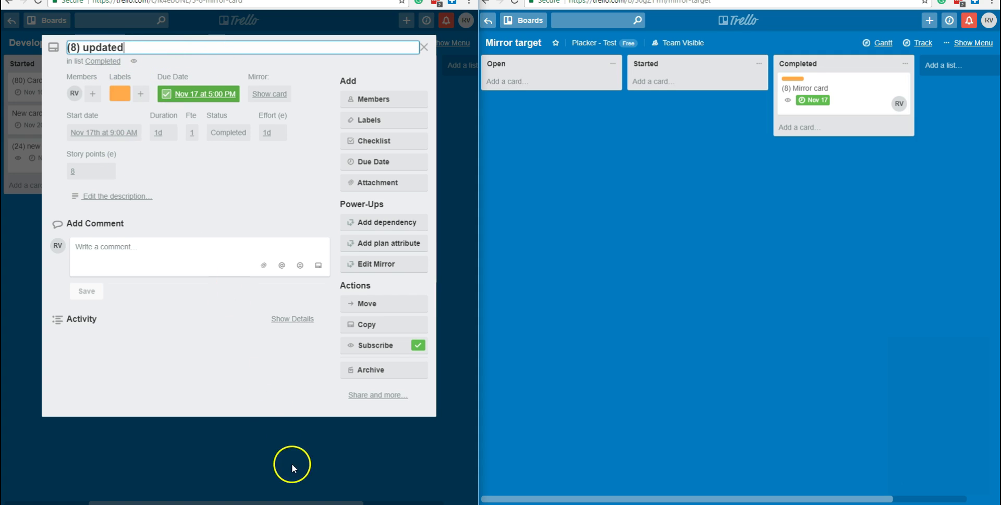
click(264, 387)
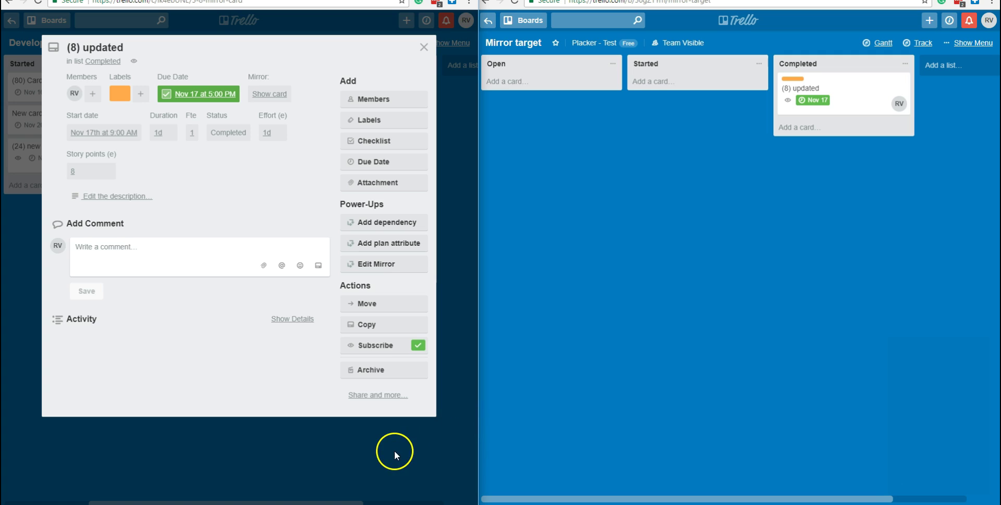
- Keep the current mirror sync settings and move the card from Completed to the Started list
click(380, 268)
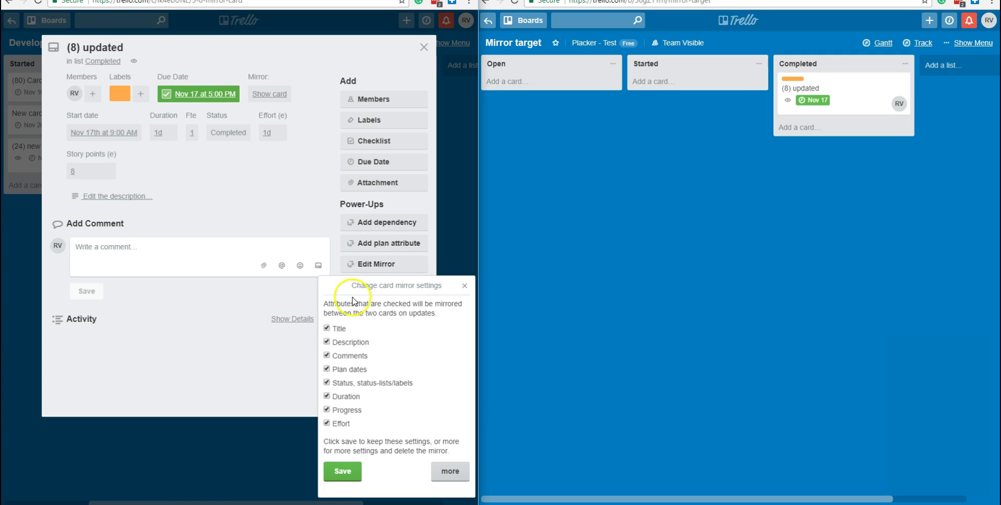
click(341, 470)
click(357, 445)
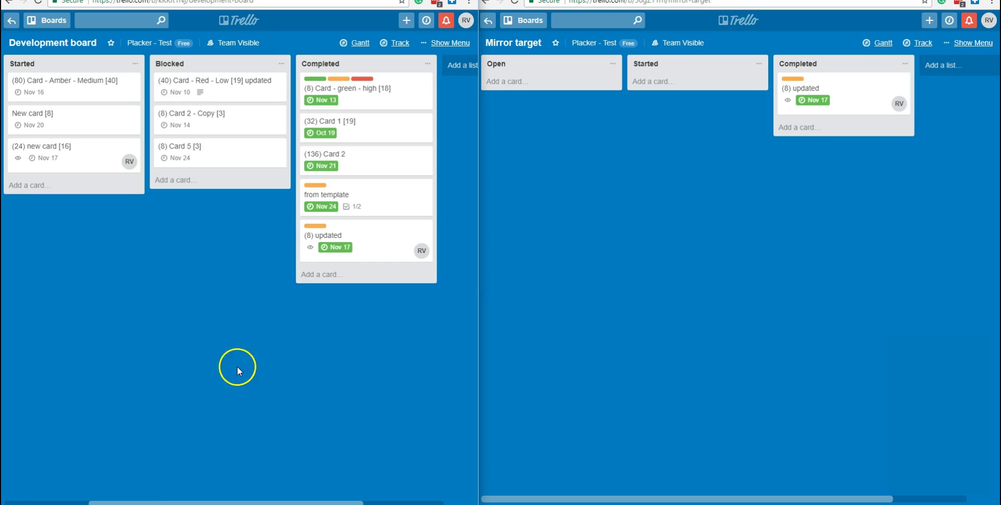
scroll(239, 363, left, 2)
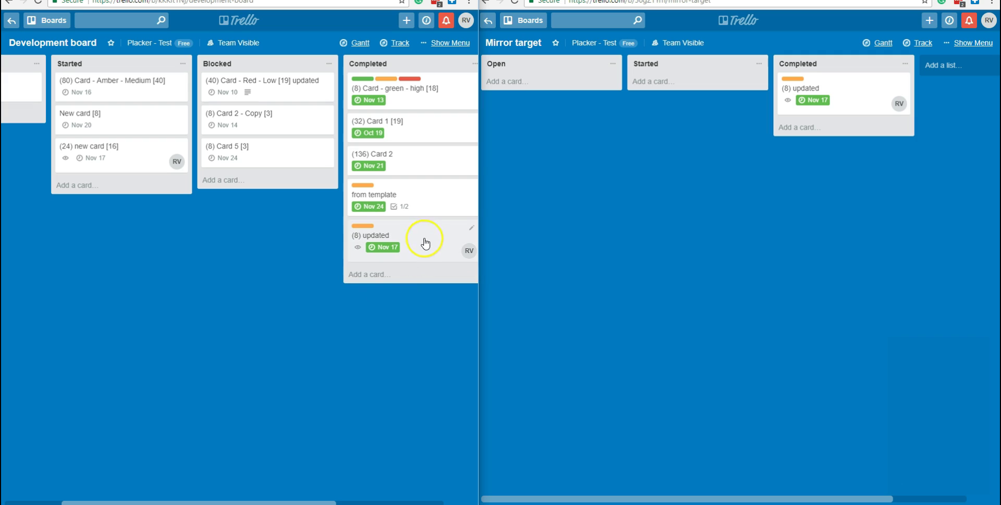
drag(428, 238, 141, 183)
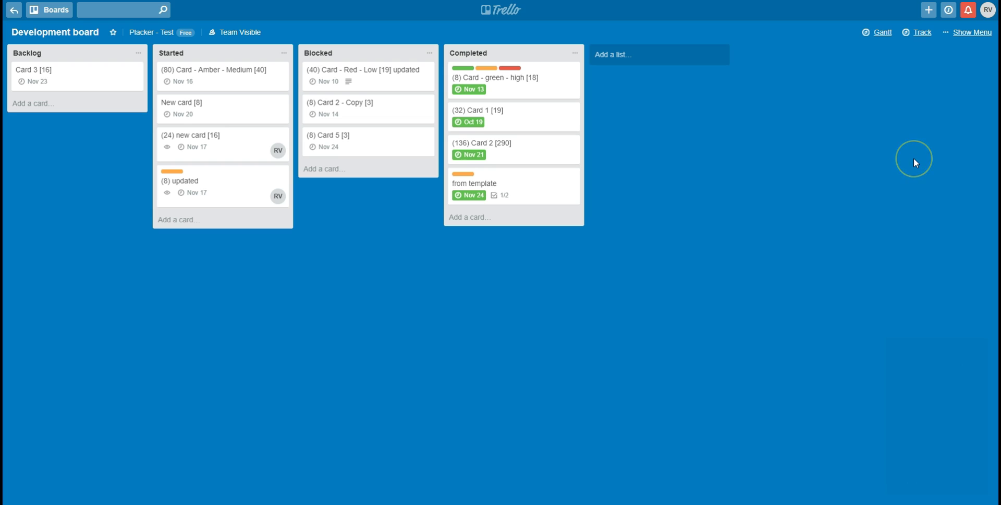
- In the Projects by Placker settings, turn off the Gantt and Track shortcuts and Dependencies
click(973, 35)
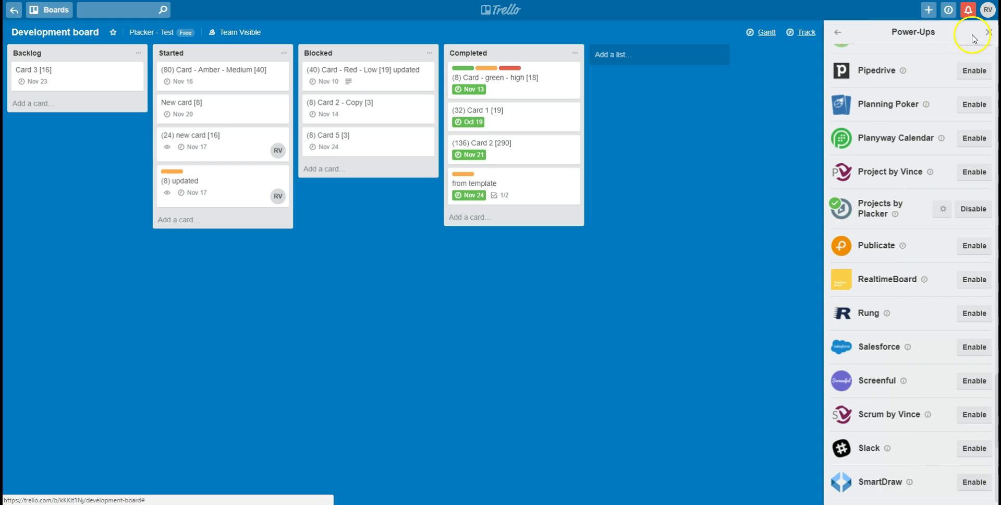
click(943, 208)
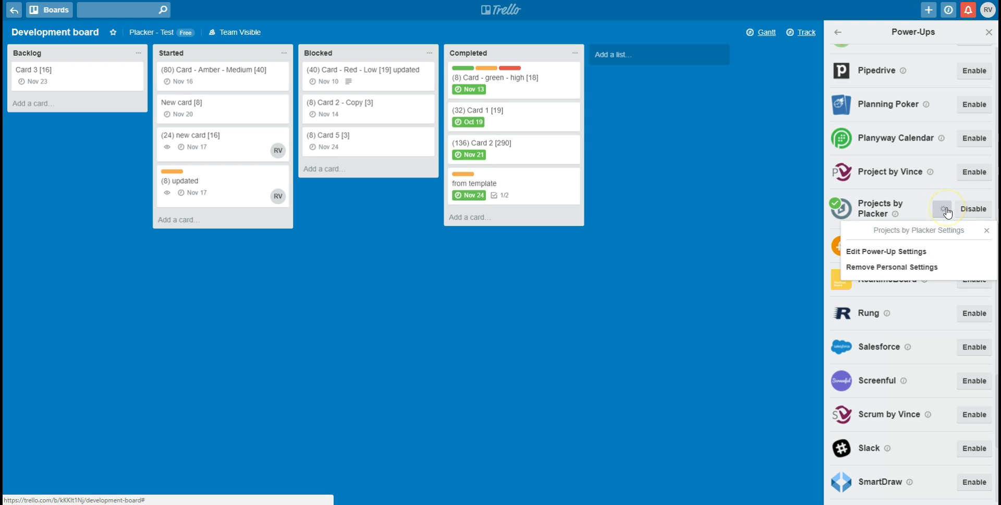
click(905, 256)
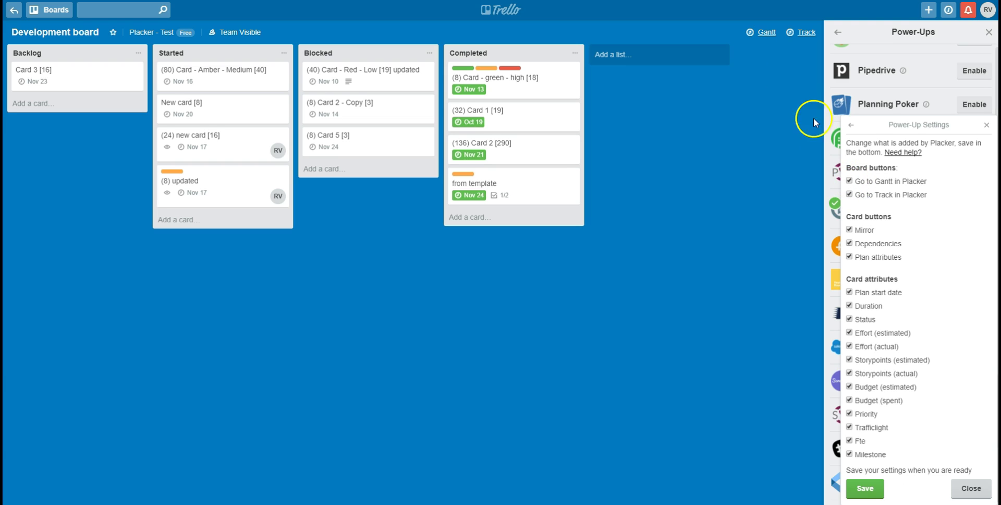
click(850, 181)
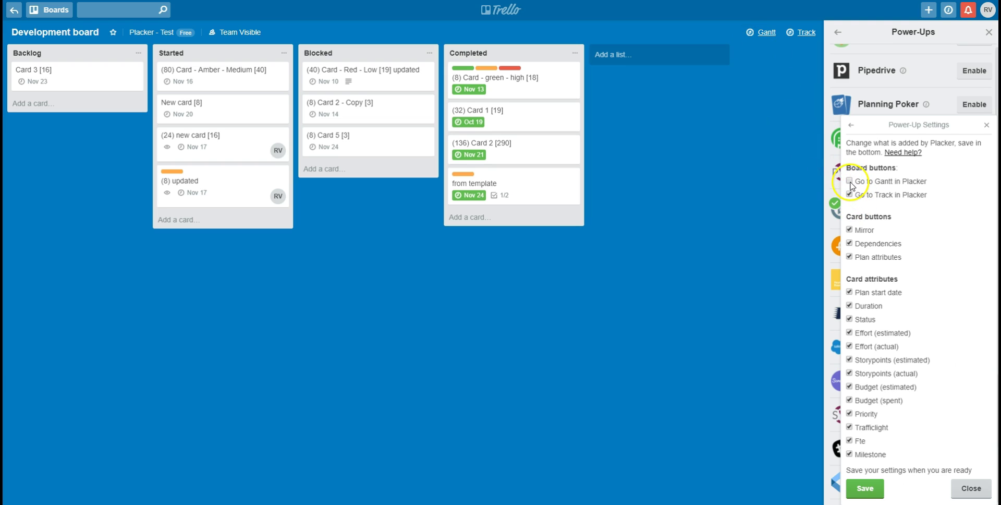
click(849, 194)
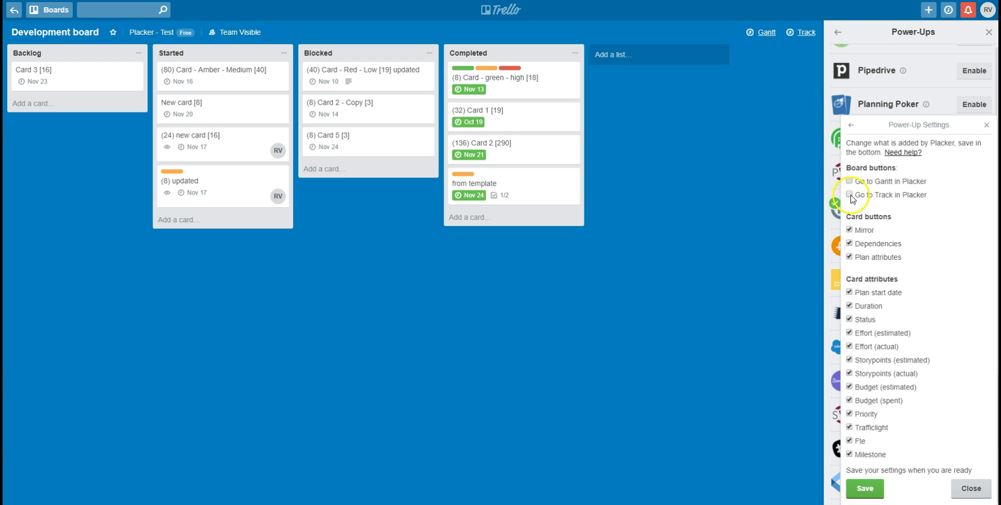
click(849, 243)
- Clear Plan start date, Duration, Status, both Efforts, Budget (spent), Trafficlight, Fte and Milestone
click(849, 292)
click(849, 306)
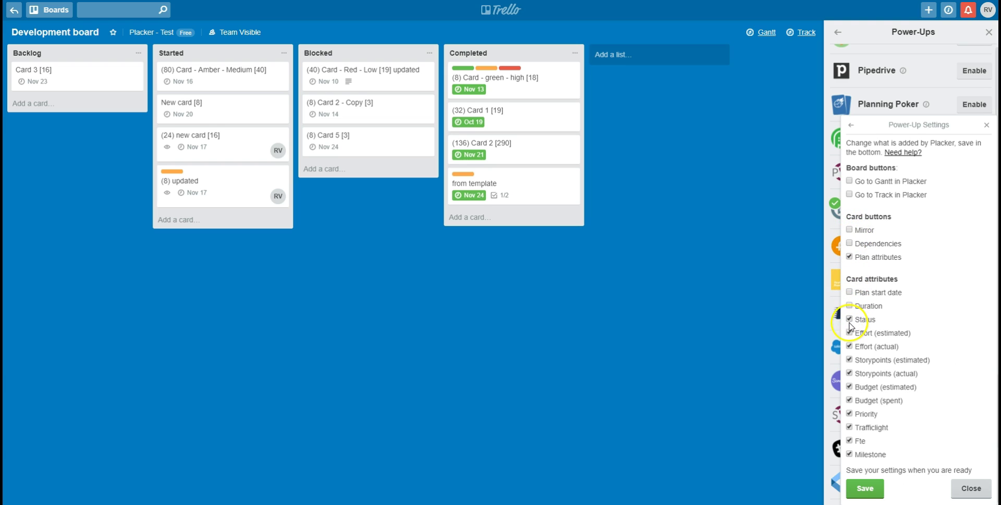
click(849, 319)
click(849, 333)
click(849, 359)
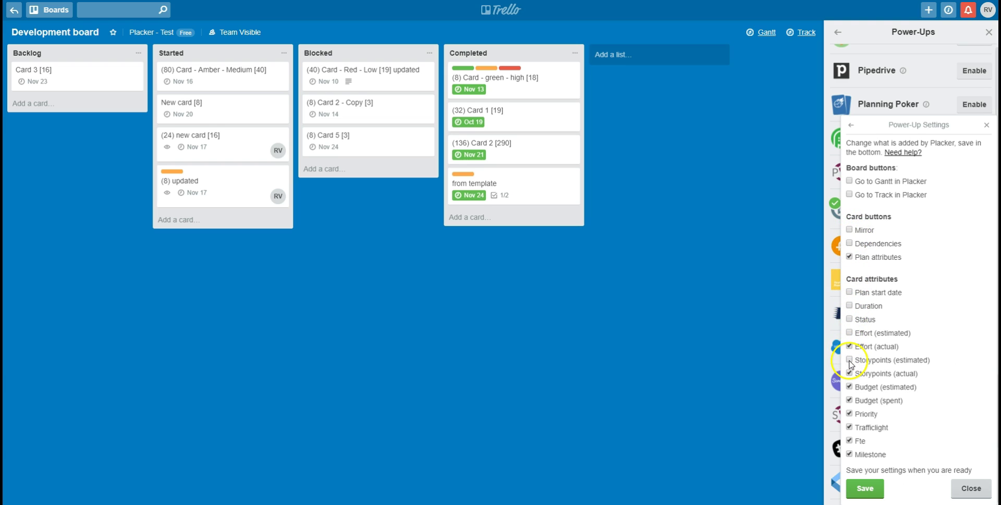
click(850, 346)
click(850, 360)
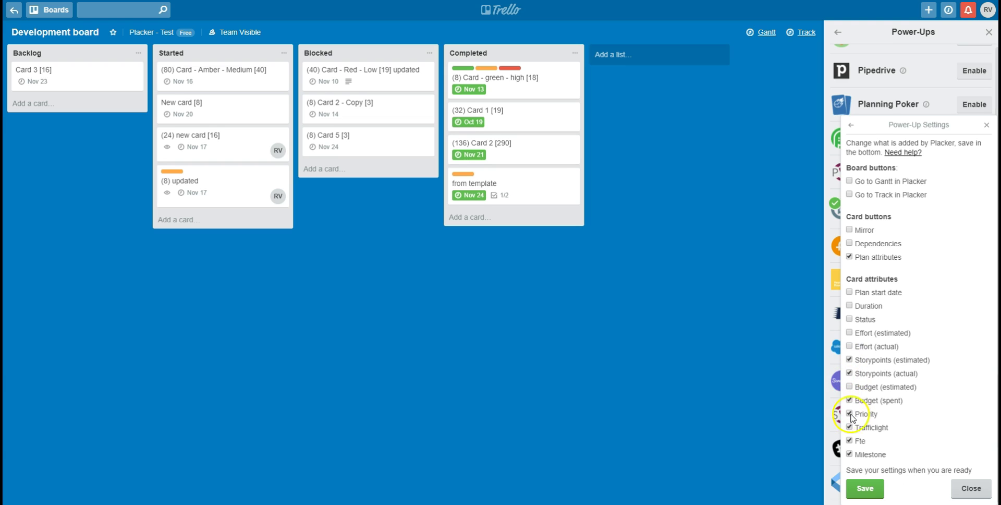
click(849, 400)
click(849, 427)
click(850, 440)
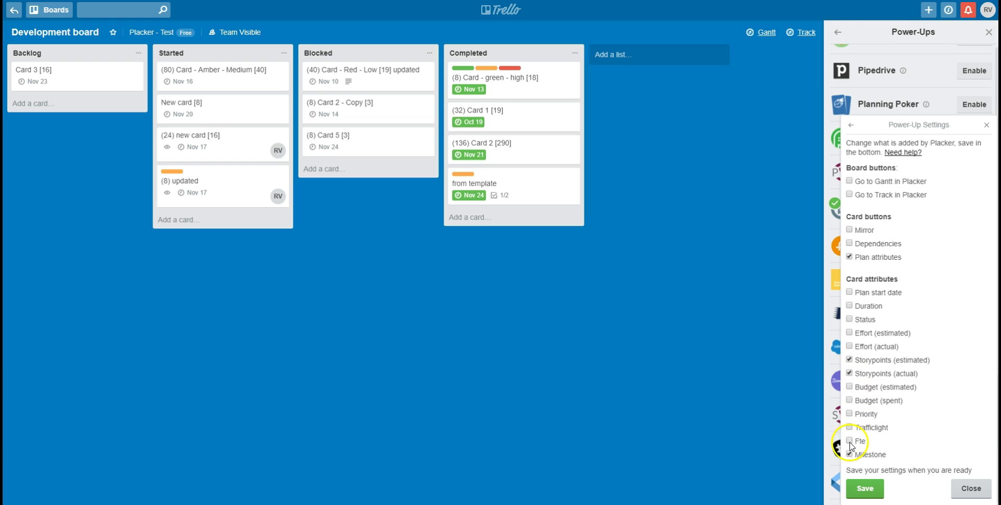
click(849, 454)
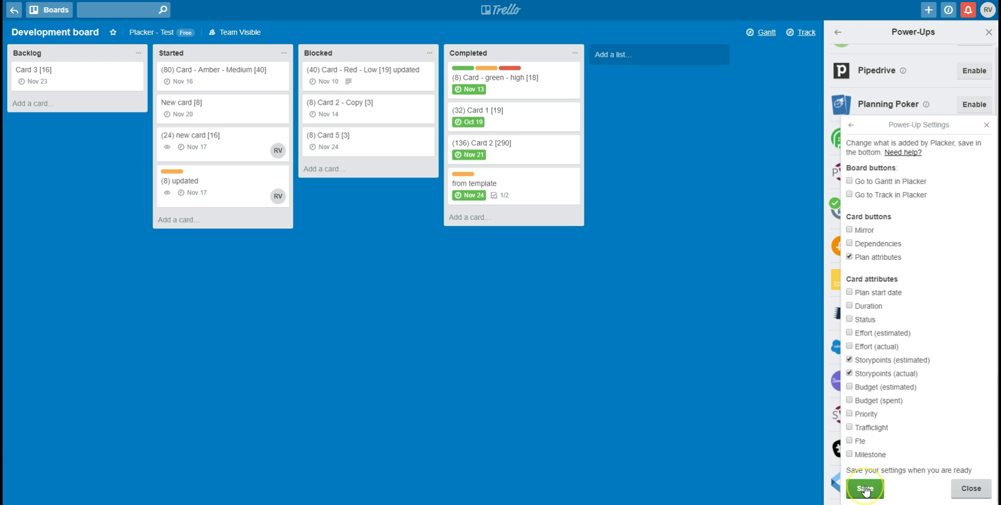
- Save the Placker settings and open card '(32) Card 1 [19]' showing story points 32 and 19
click(865, 488)
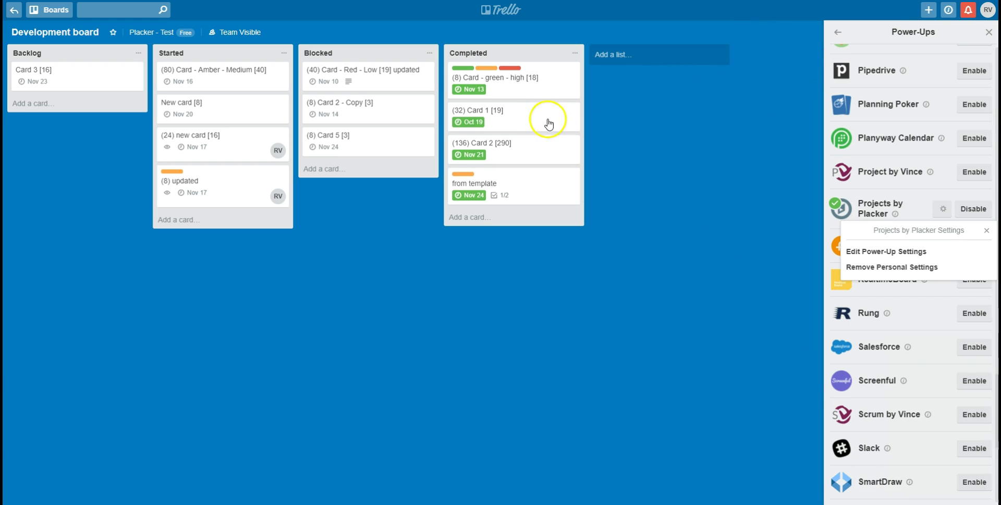
click(532, 121)
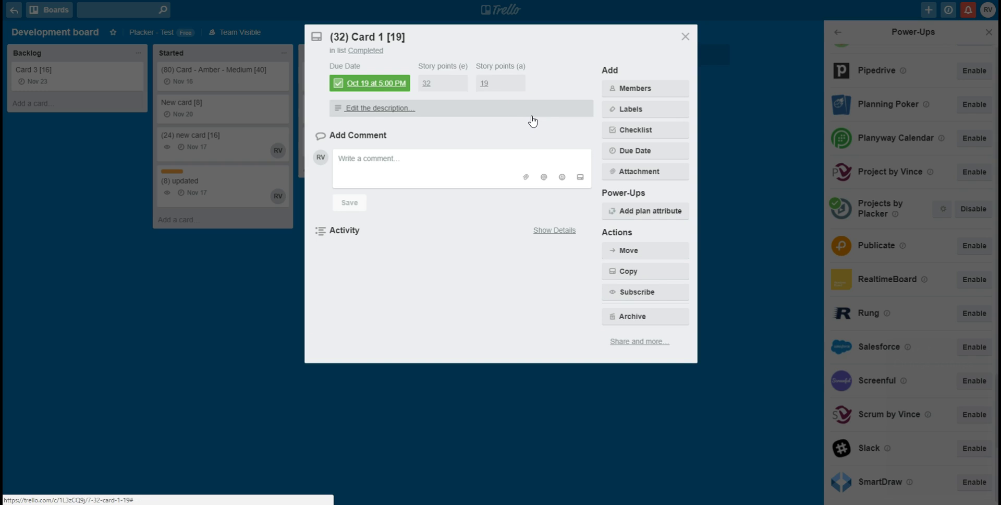